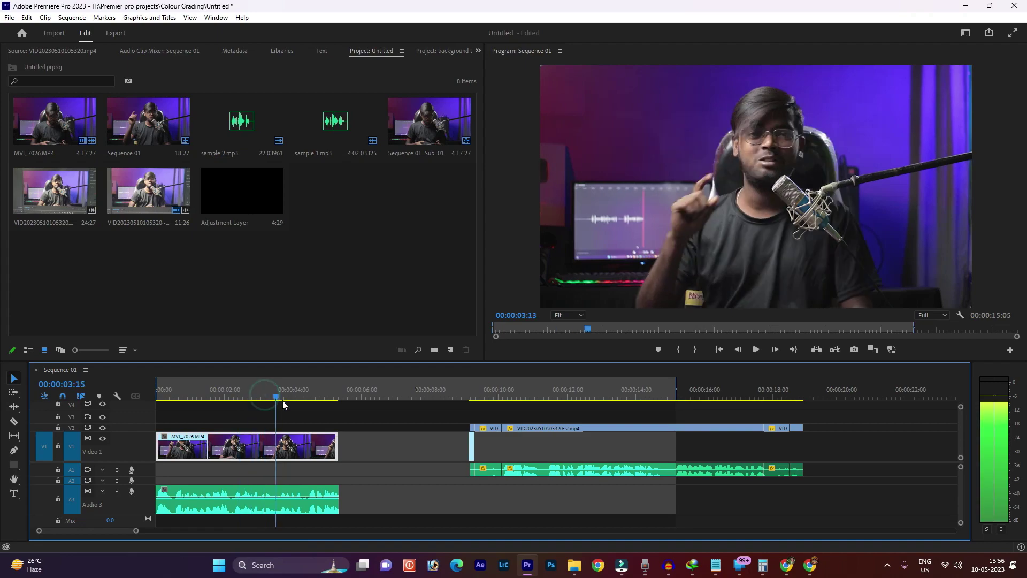
key("=")
key("=")
key("=")
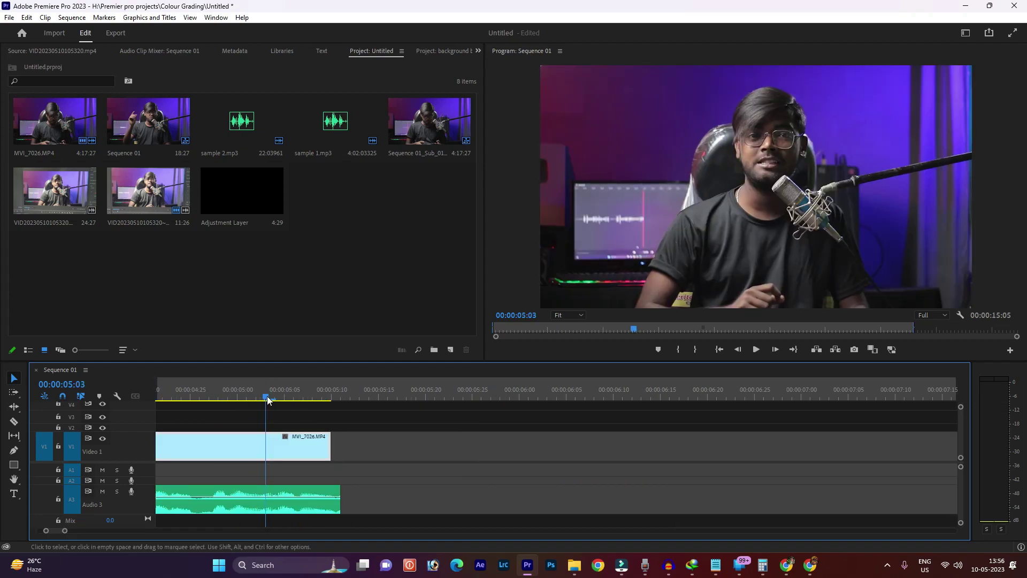
left_click_drag(268, 400, 323, 407)
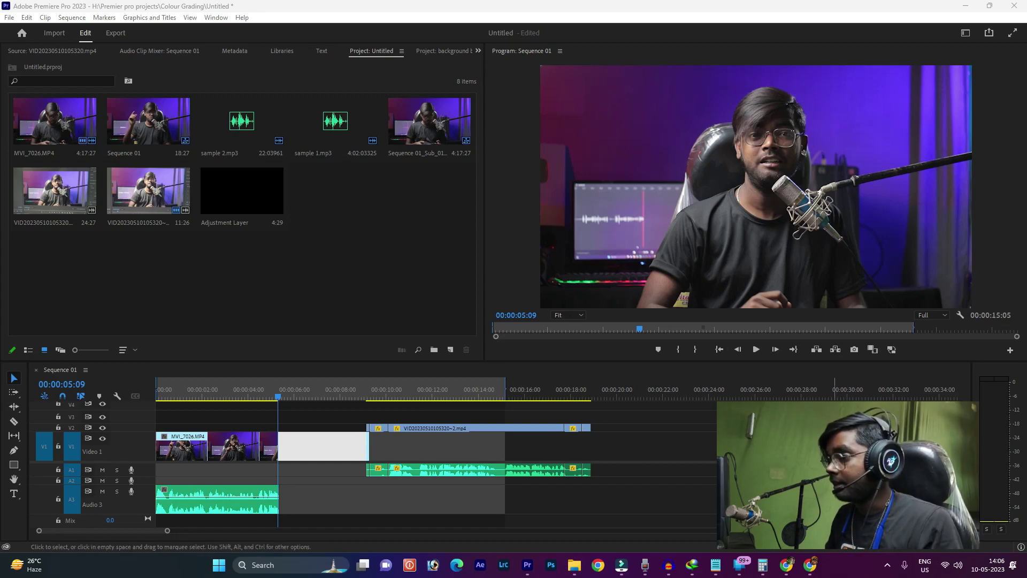
Step: Create a new sequence named Sequence 01 with the DSLR 1080p30 preset
left_click(784, 446)
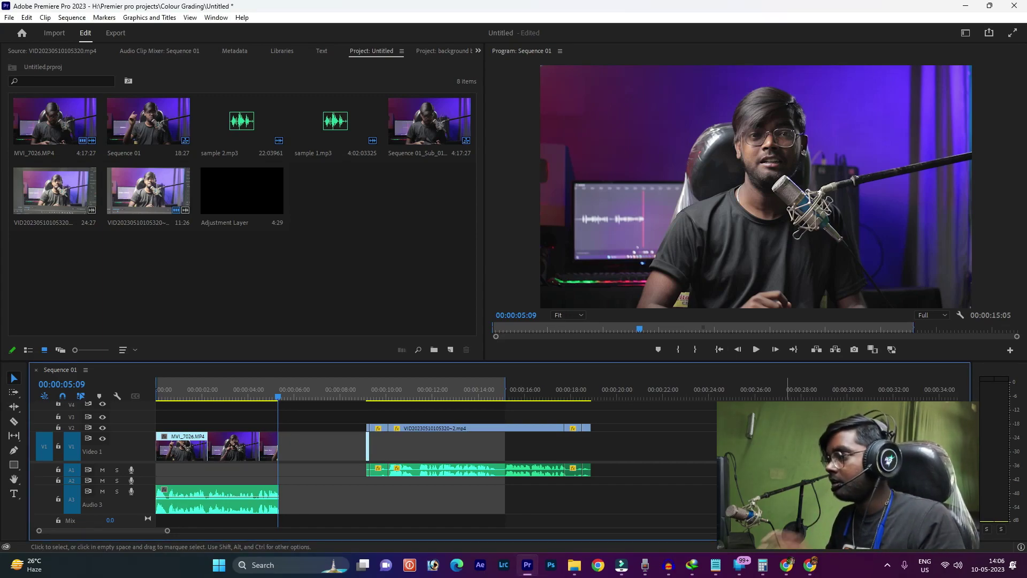
key("ctrl+n")
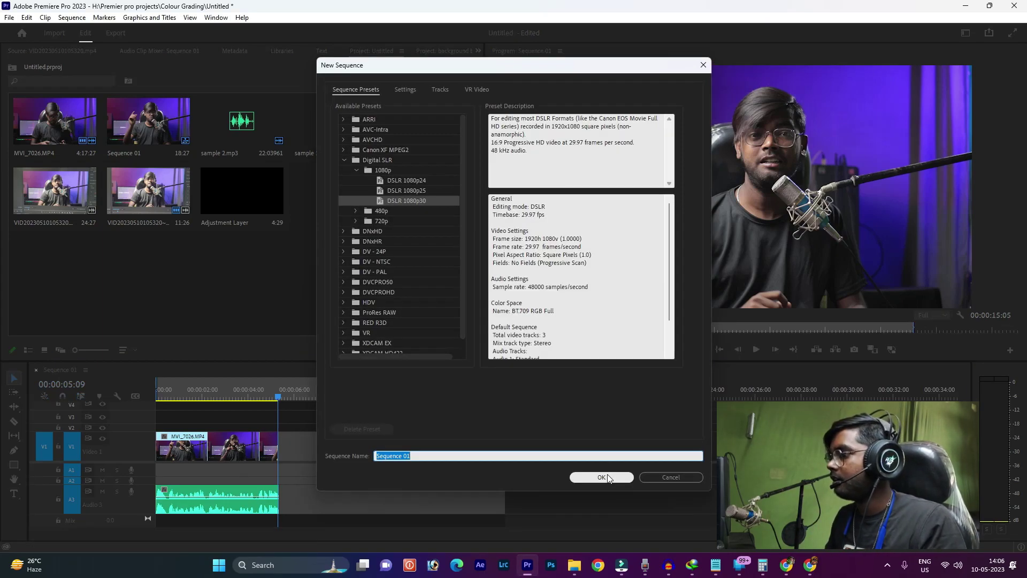
left_click(602, 477)
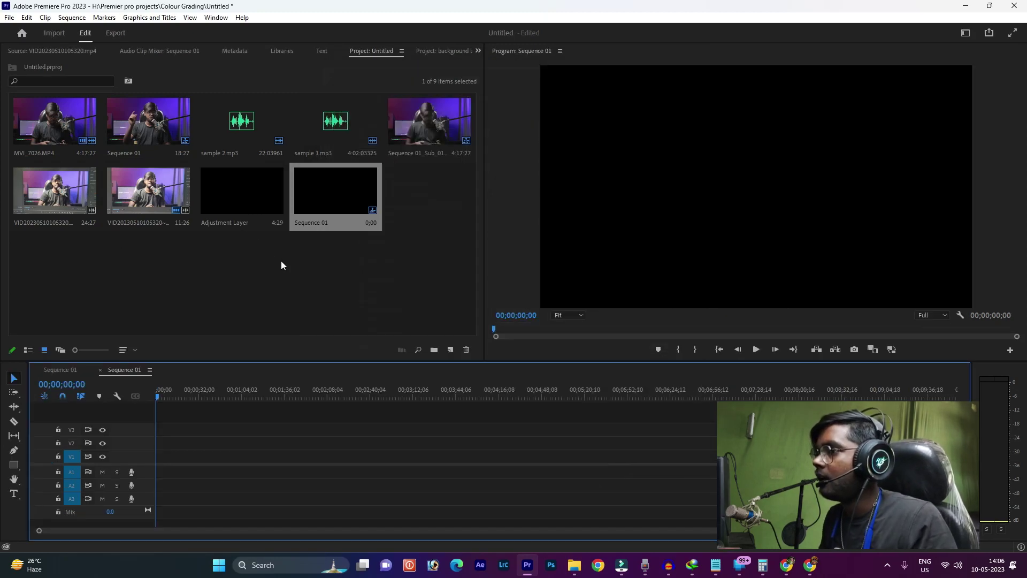
left_click(282, 265)
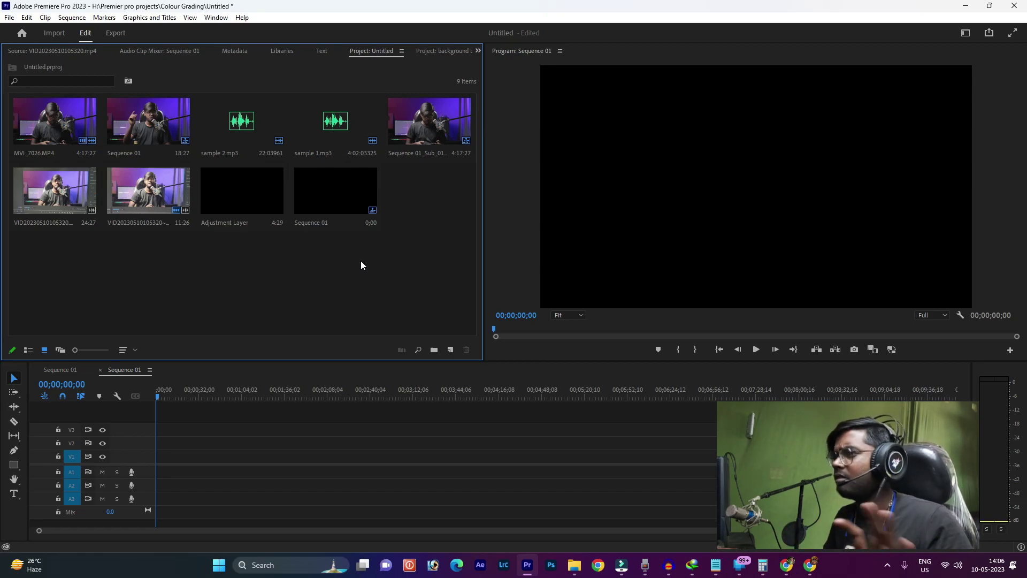
left_click(378, 277)
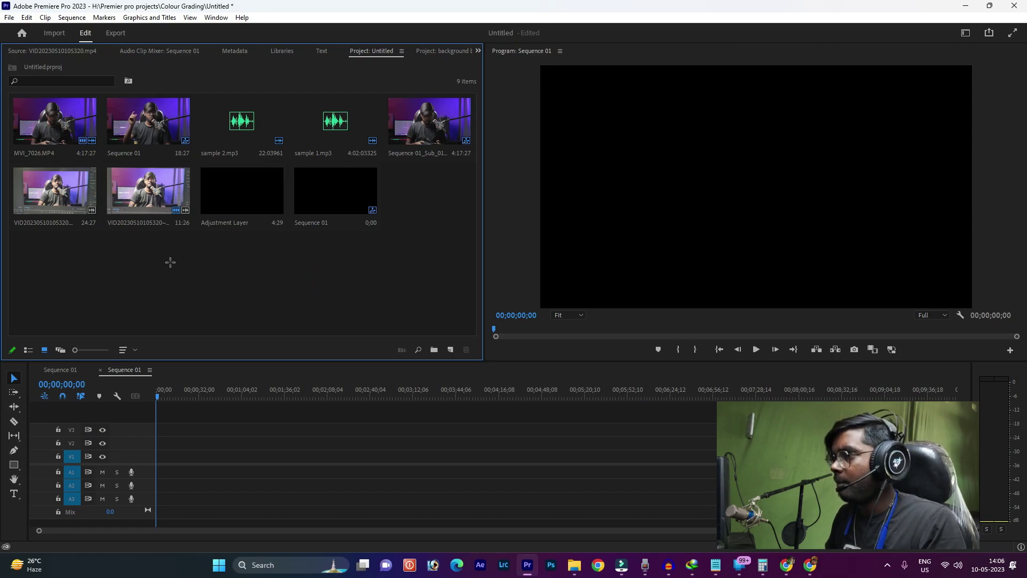
Step: Place the MVI_7026.MP4 clip on tracks V2 and A2 of the new sequence and expand audio track A2
left_click(427, 139)
left_click(67, 203)
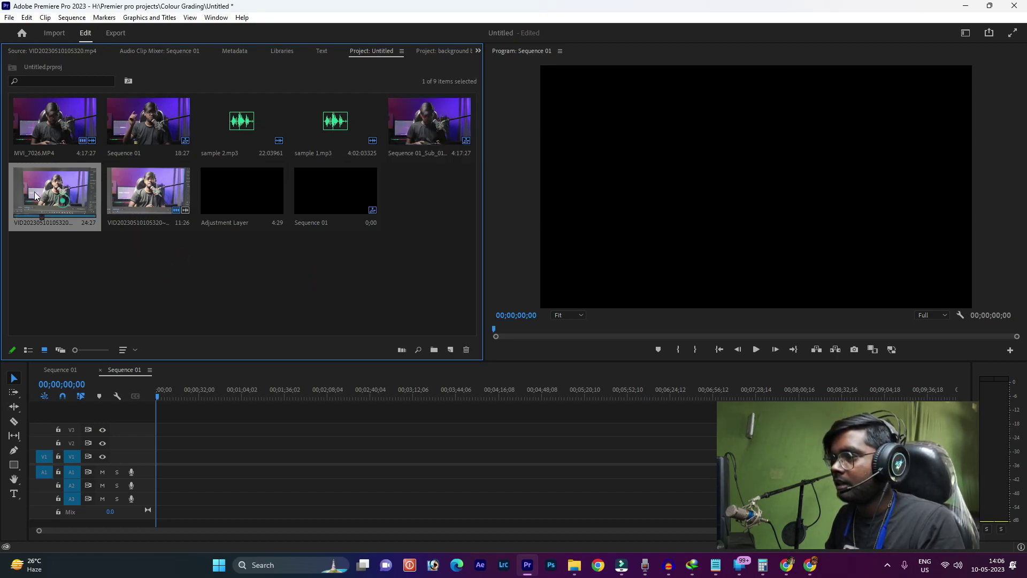
left_click(101, 240)
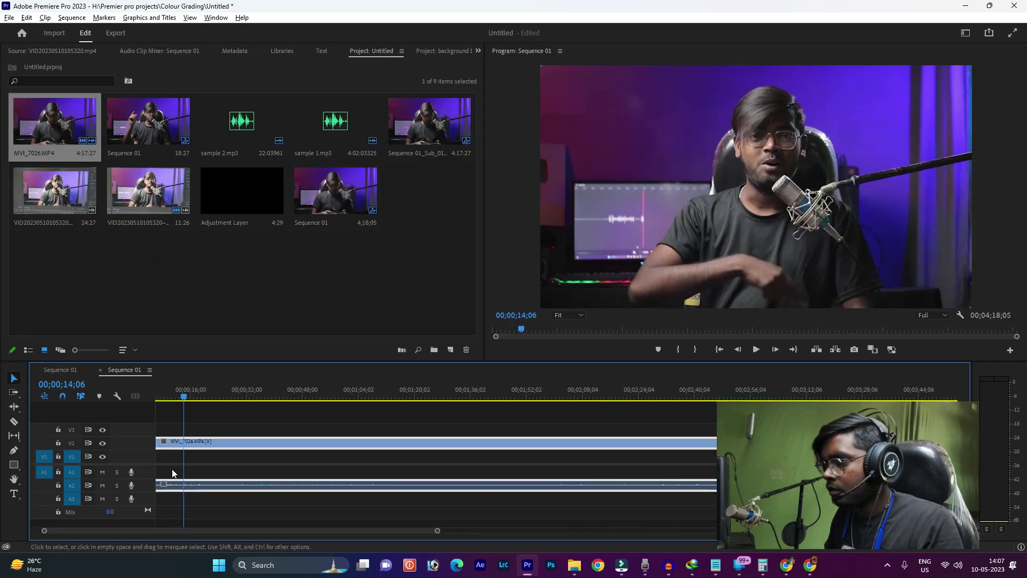
left_click_drag(140, 478, 139, 474)
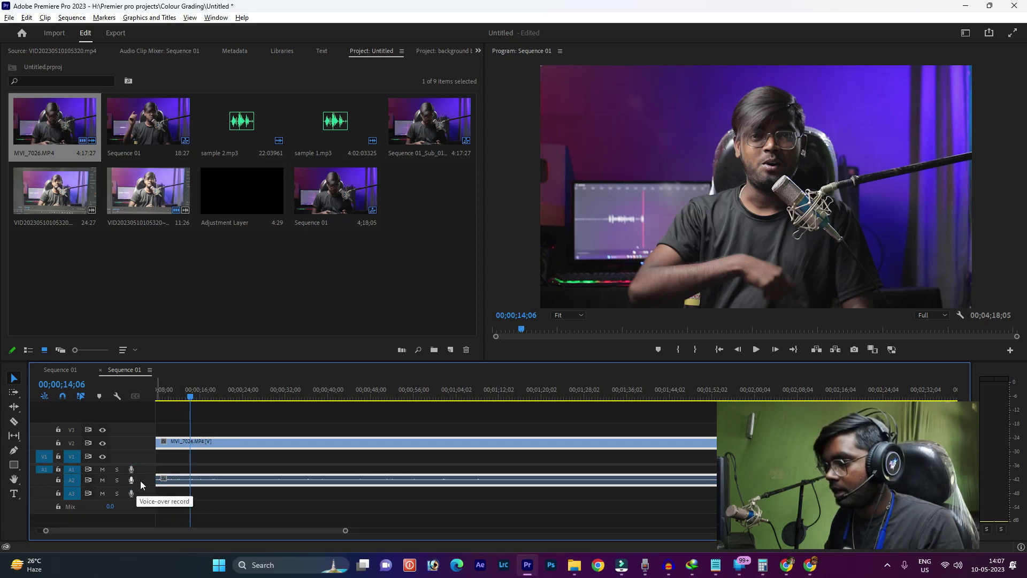
double_click(140, 480)
Step: Split MVI_7026.MP4 at 00;00;19;06 and delete everything after the cut
key("space")
scroll(241, 474, "up", 1)
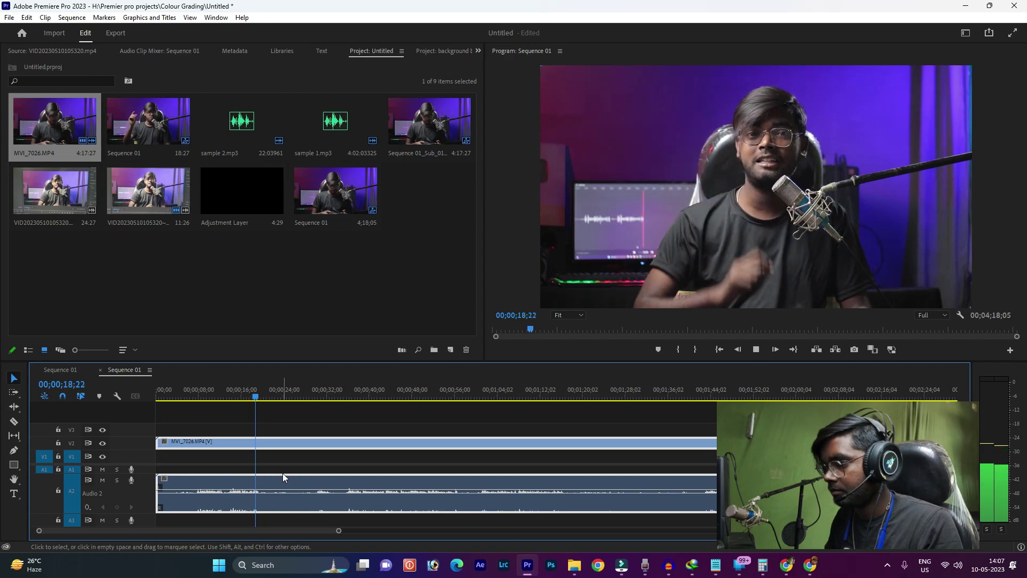
key("space")
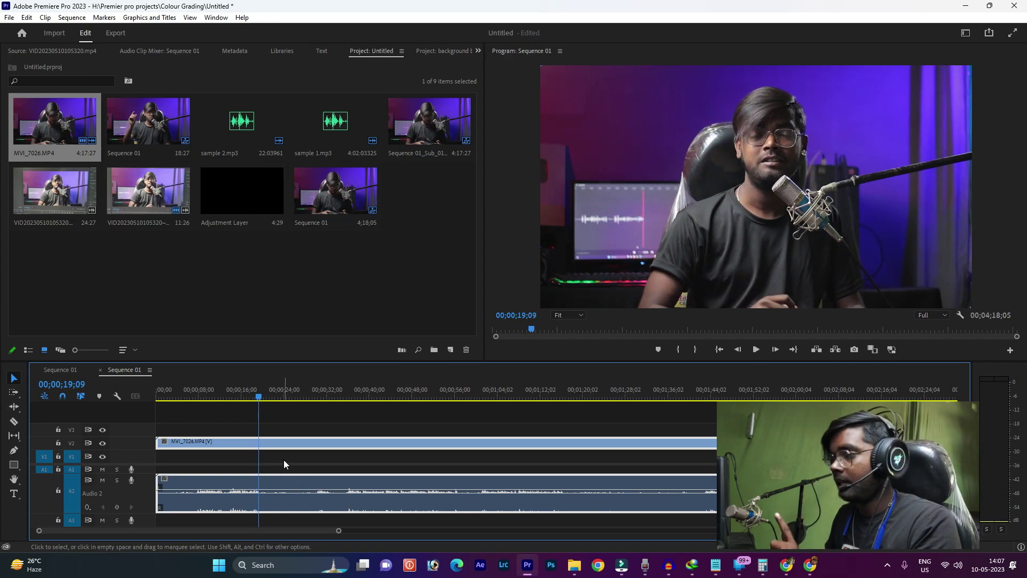
key("Left")
key("Left")
key("Left")
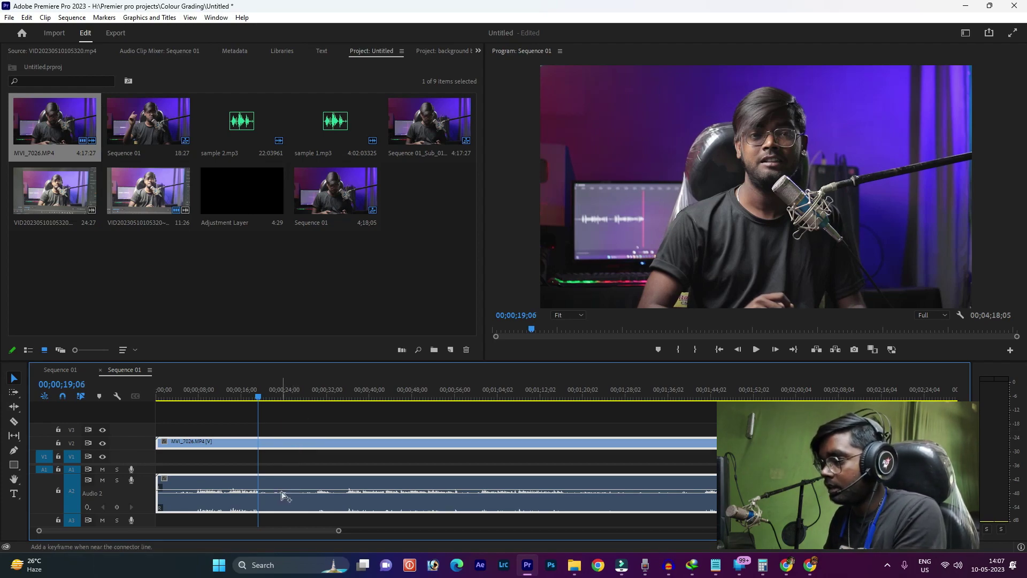
key("ctrl+k")
left_click(308, 439)
key("Delete")
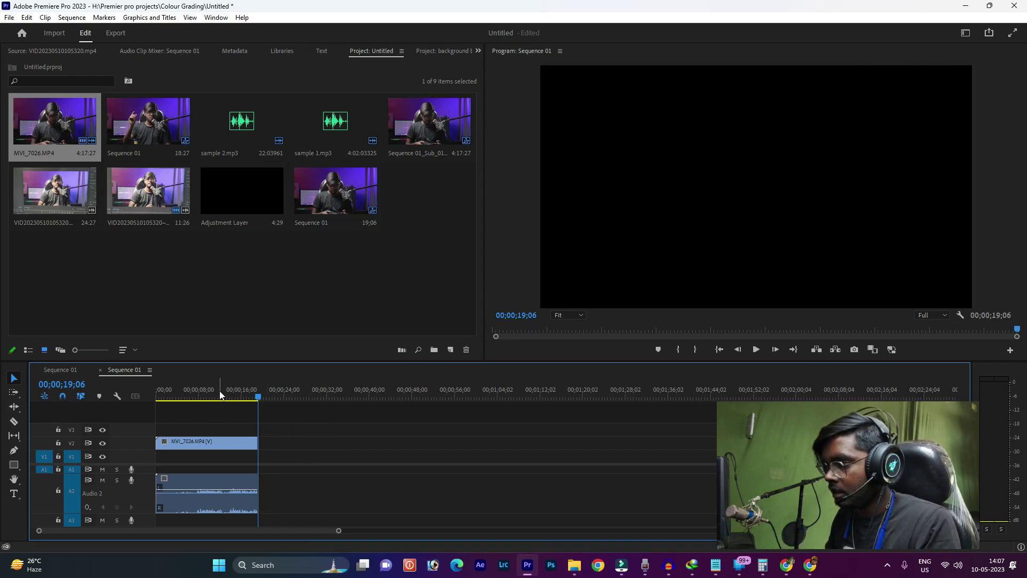
Step: Split MVI_7026.MP4 at 00;00;13;13 and ripple delete the part before the cut
left_click_drag(219, 395, 227, 403)
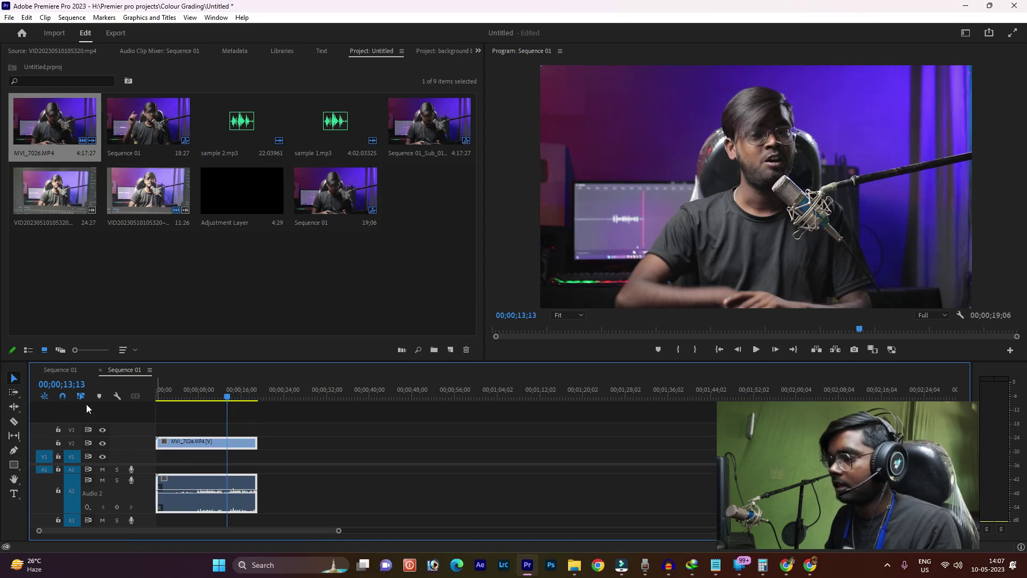
key("c")
left_click(228, 444)
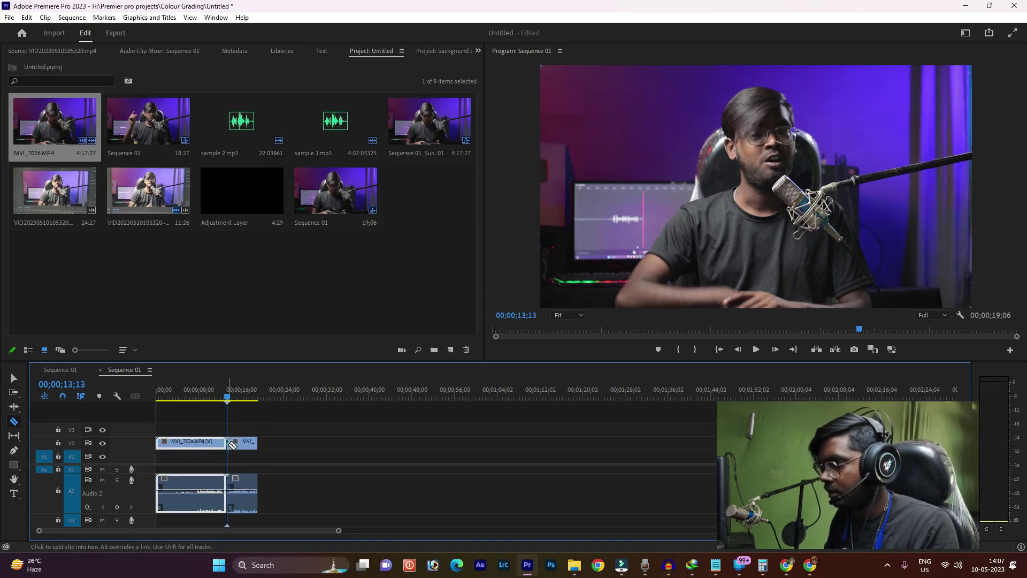
key("v")
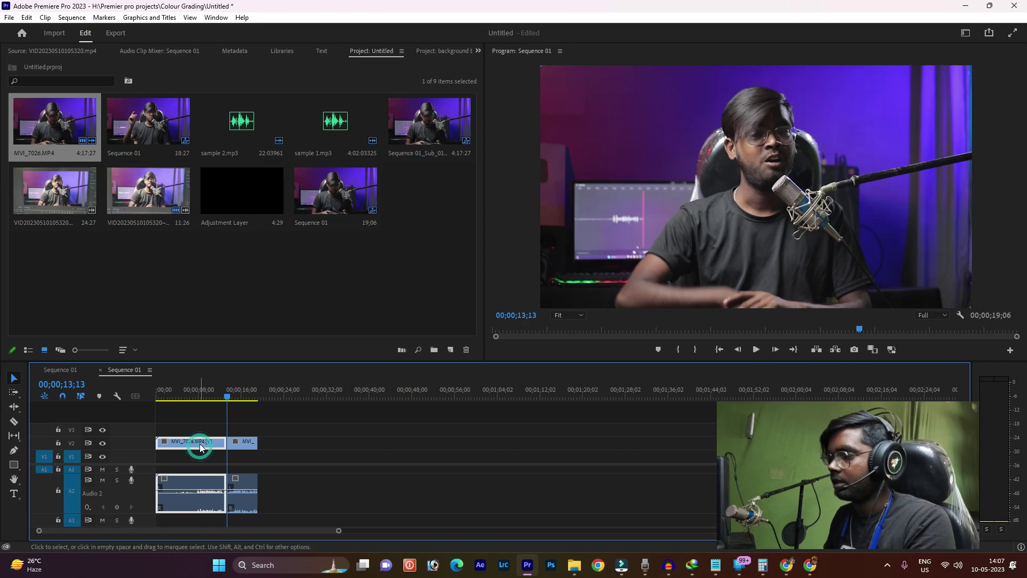
key("shift+Delete")
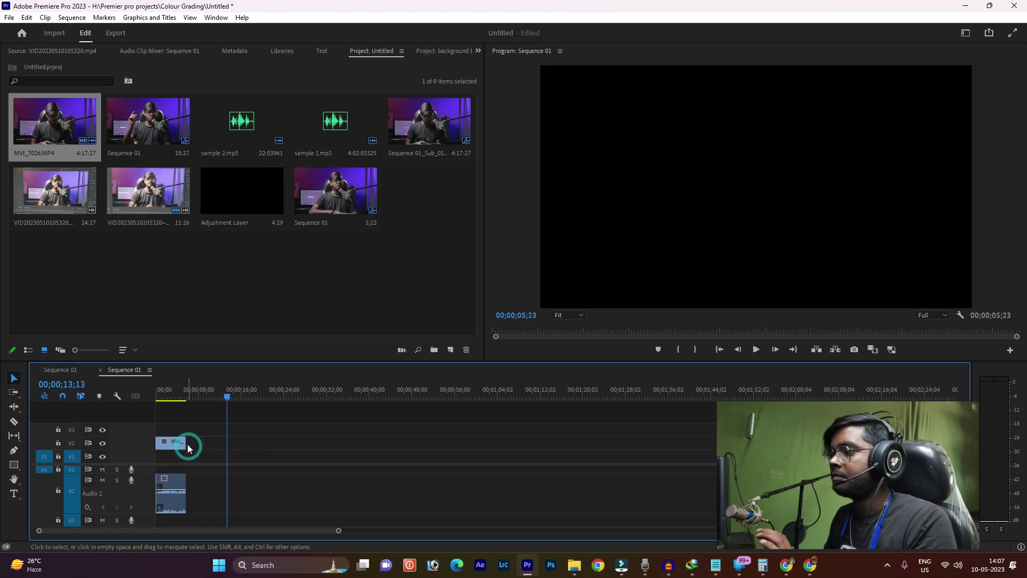
left_click(163, 395)
scroll(172, 447, "up", 4)
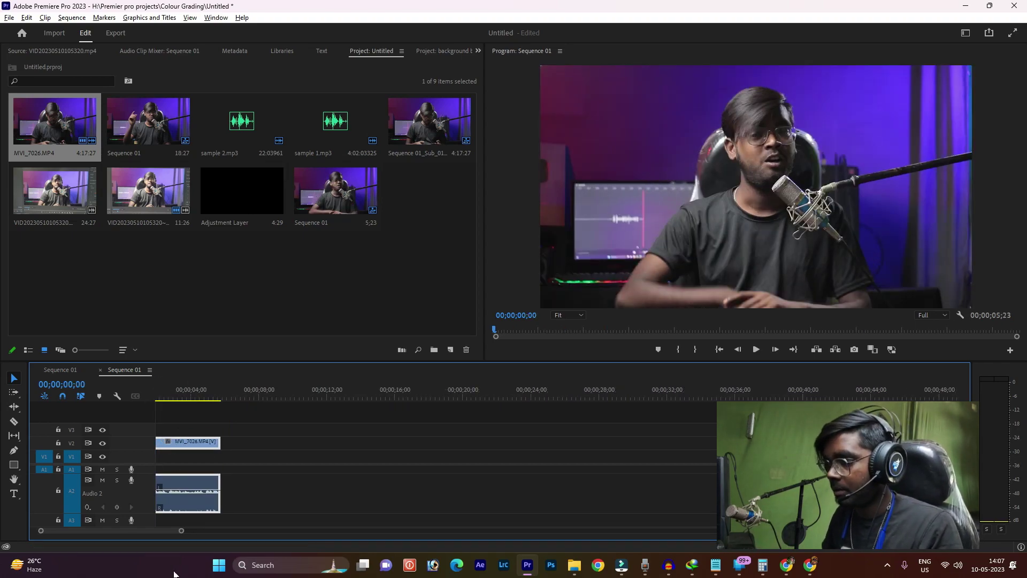
left_click_drag(145, 532, 123, 533)
left_click(148, 276)
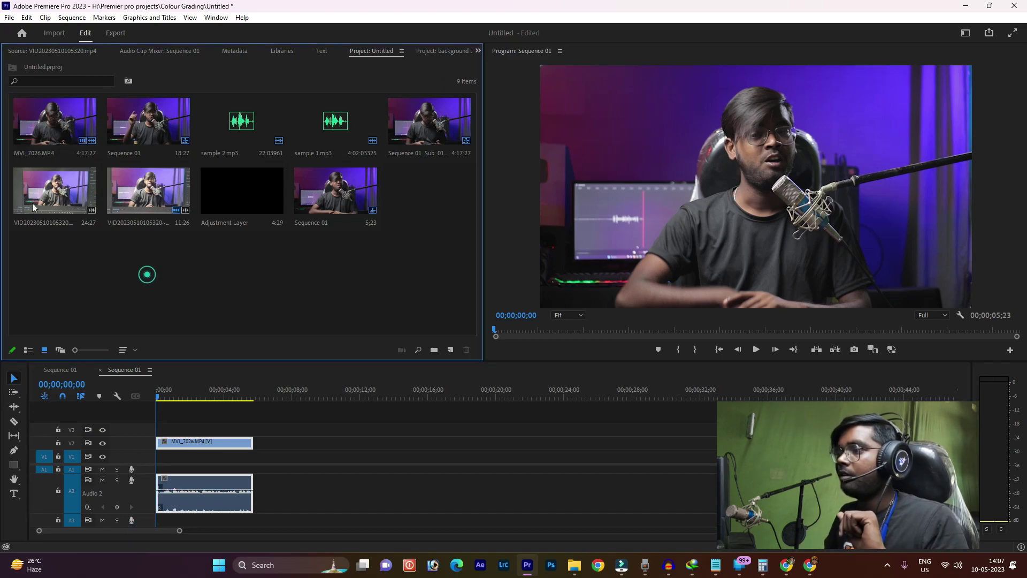
left_click_drag(51, 193, 266, 456)
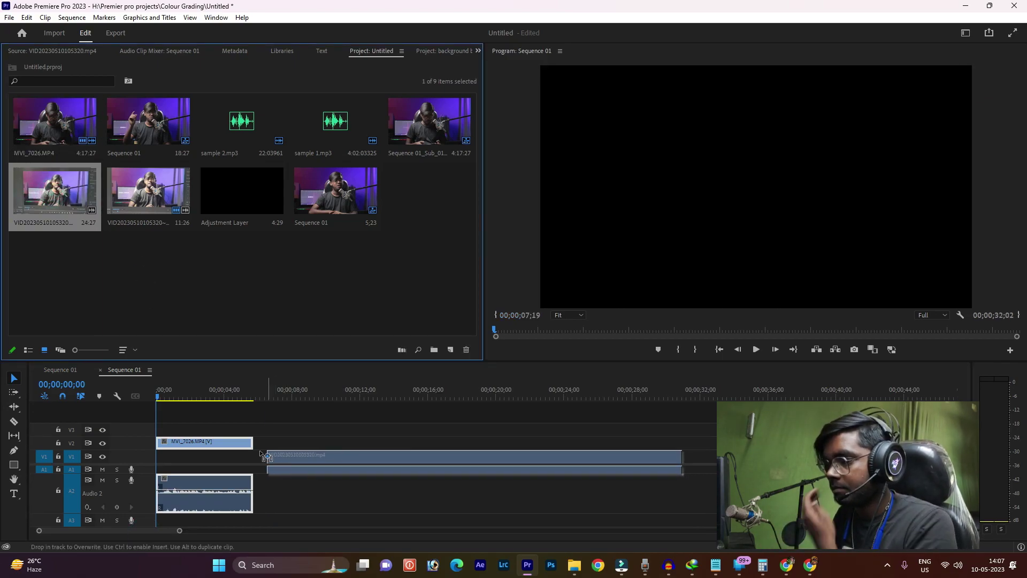
left_click(248, 411)
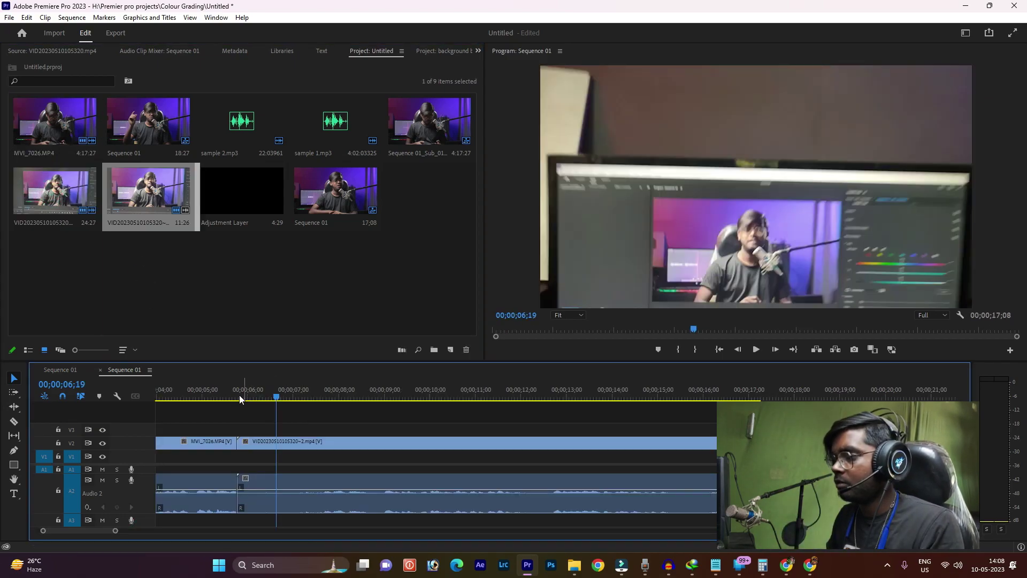
left_click(229, 394)
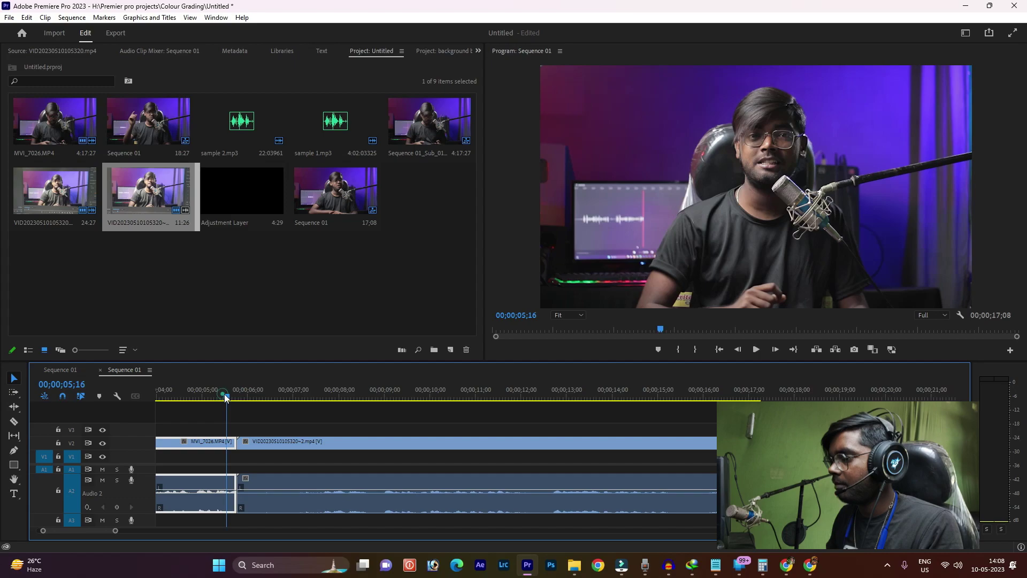
left_click_drag(225, 396, 210, 423)
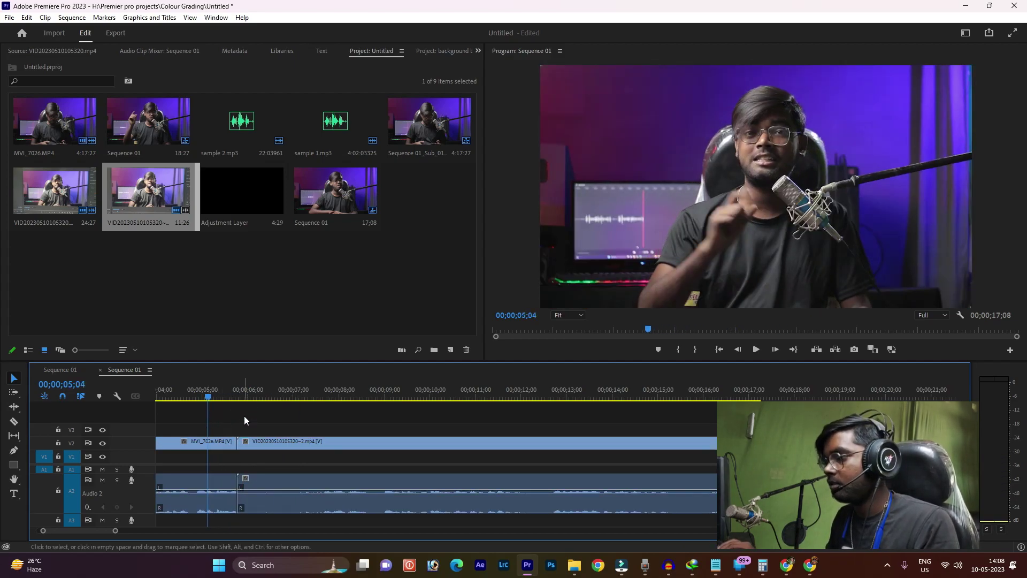
key("space")
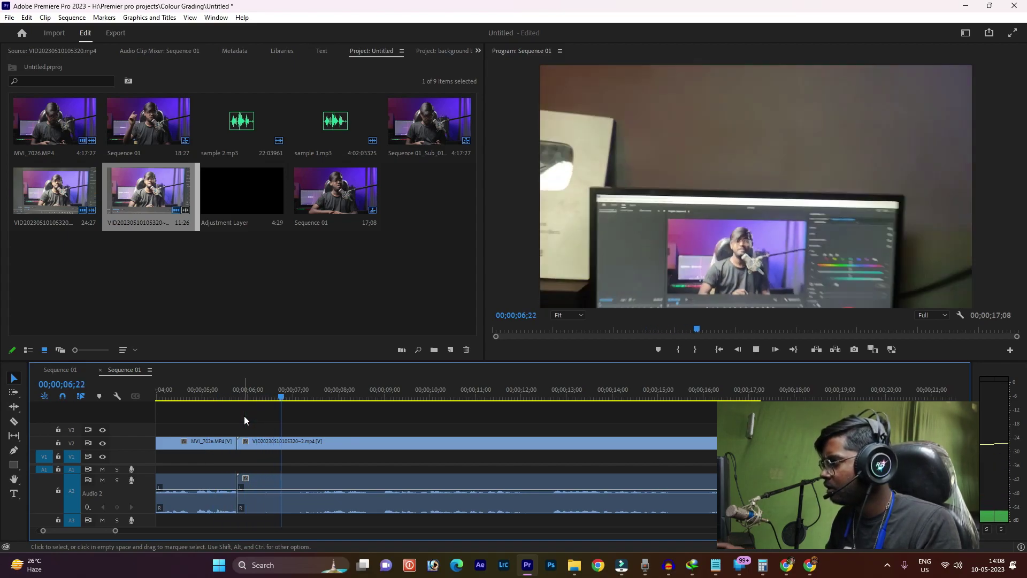
key("space")
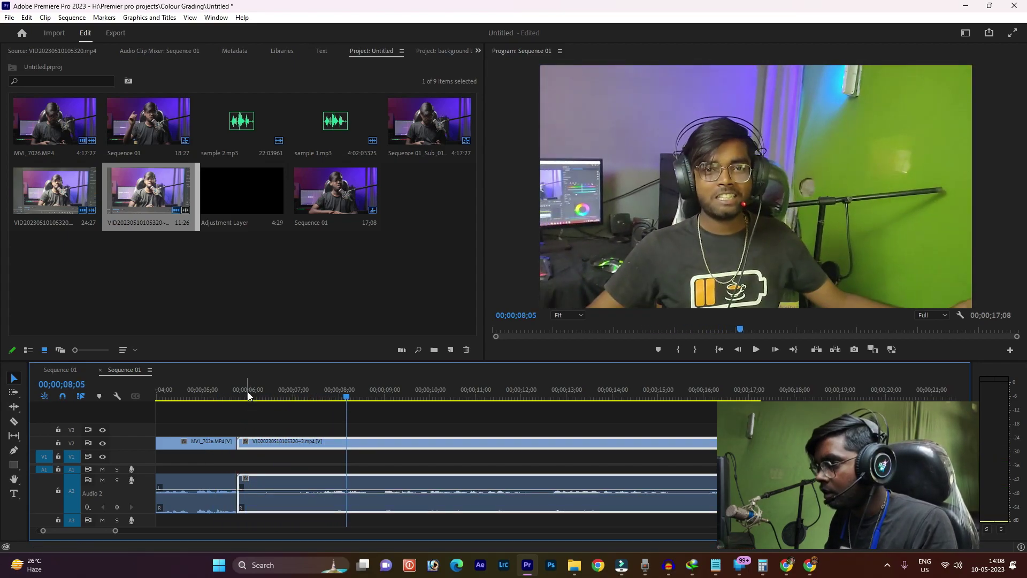
left_click(248, 395)
key("=")
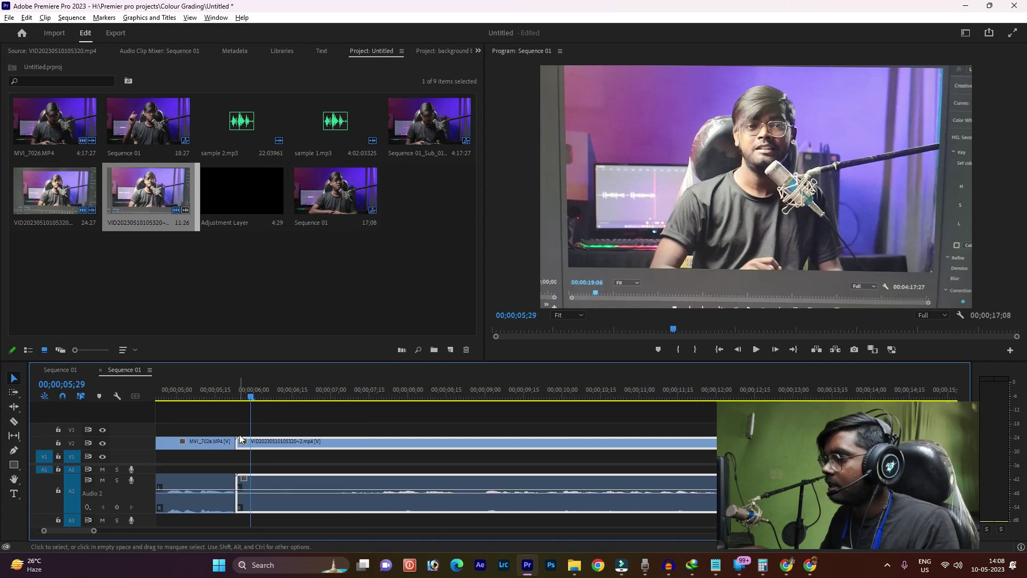
key("=")
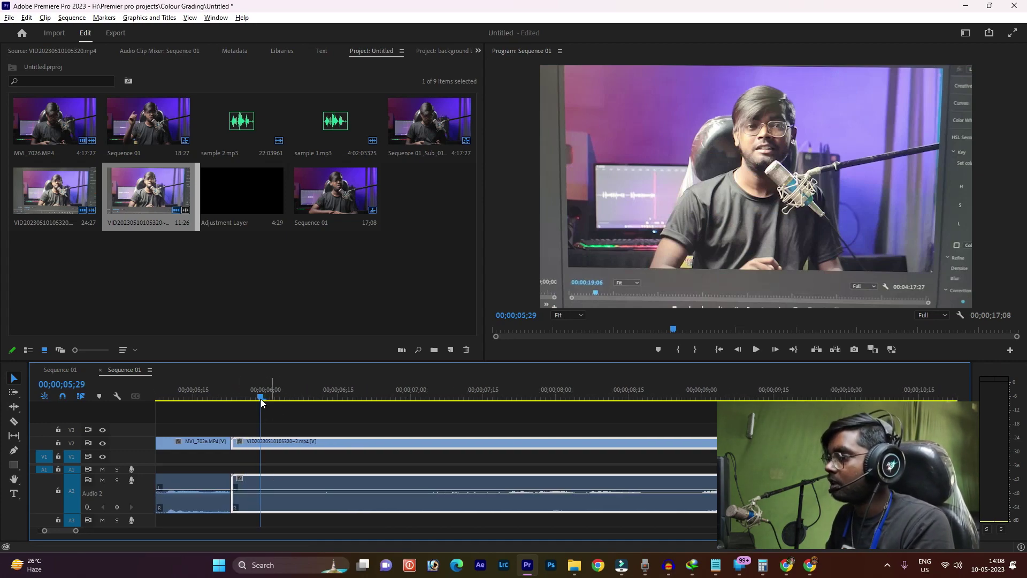
left_click_drag(264, 396, 306, 403)
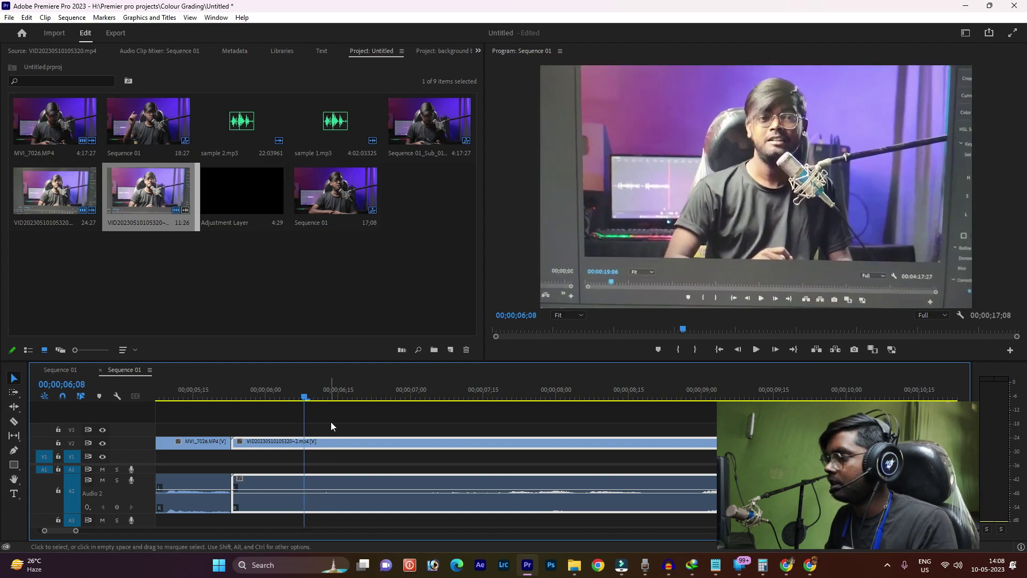
key("ctrl+k")
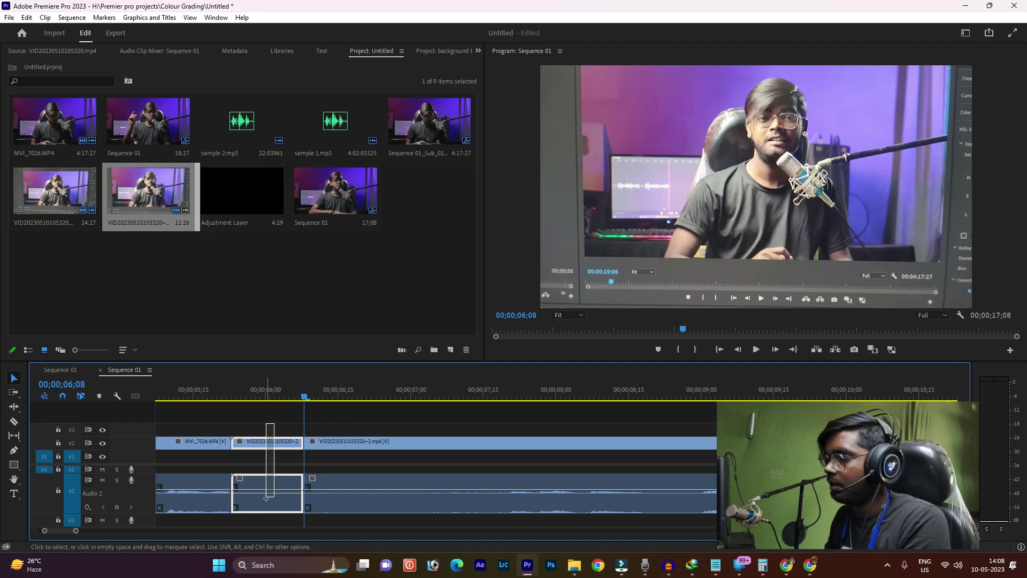
key("Delete")
left_click_drag(347, 442, 293, 433)
left_click_drag(208, 400, 167, 409)
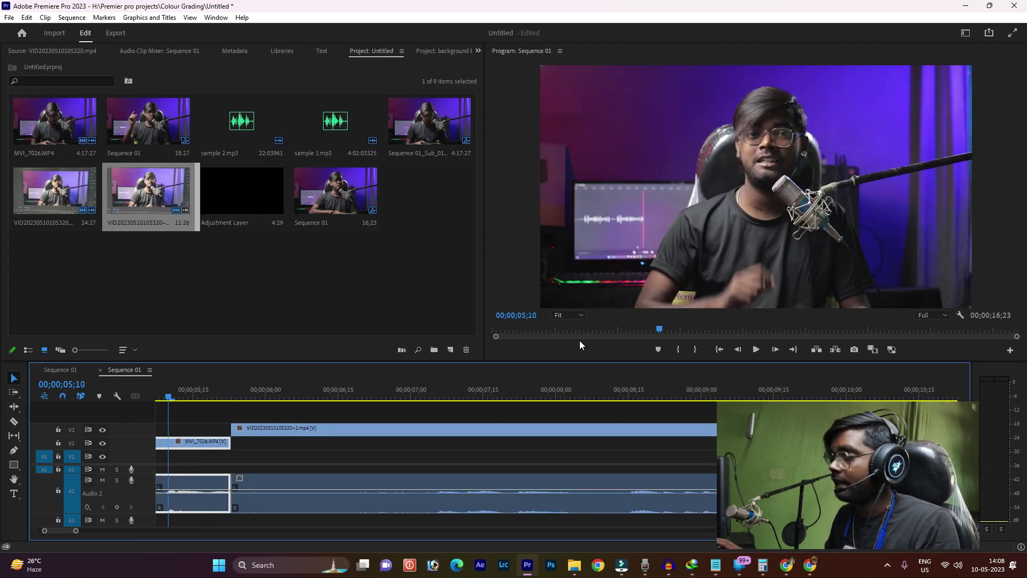
key("space")
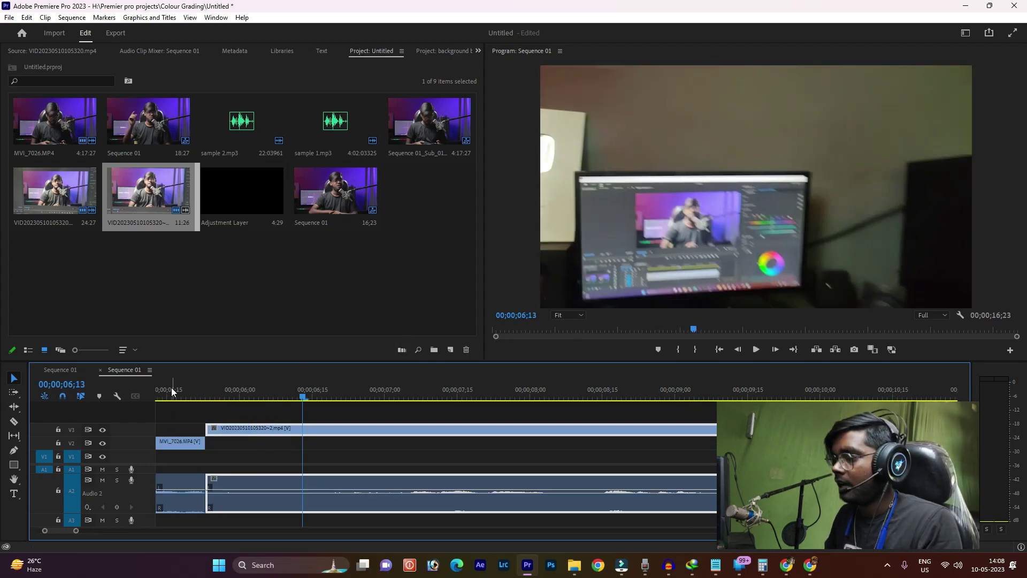
Step: At 00;00;05;23, match the V3 clip to the MVI_7026.MP4 framing with Scale 117 and Position 915, 631
left_click(172, 392)
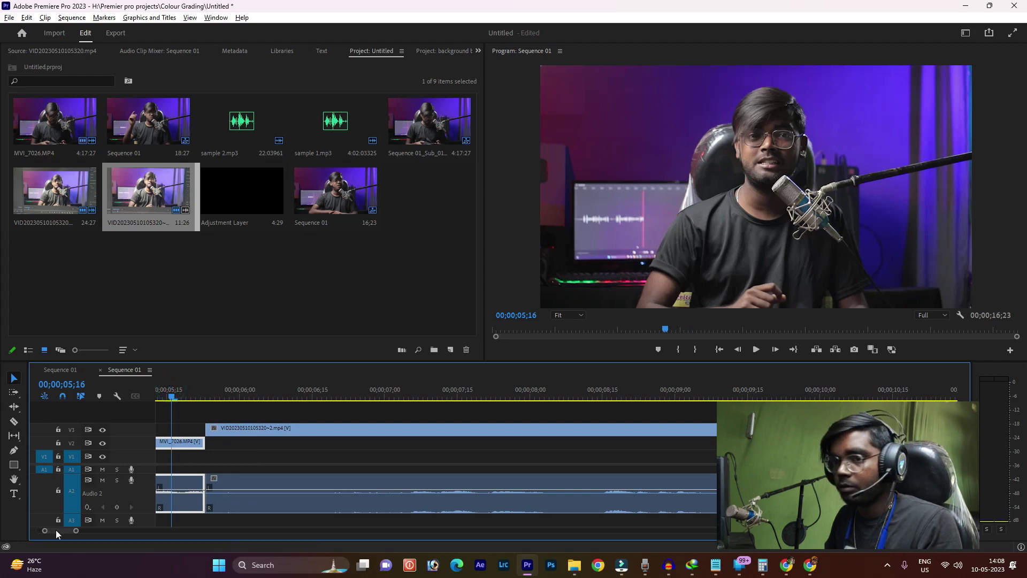
left_click_drag(55, 530, 54, 530)
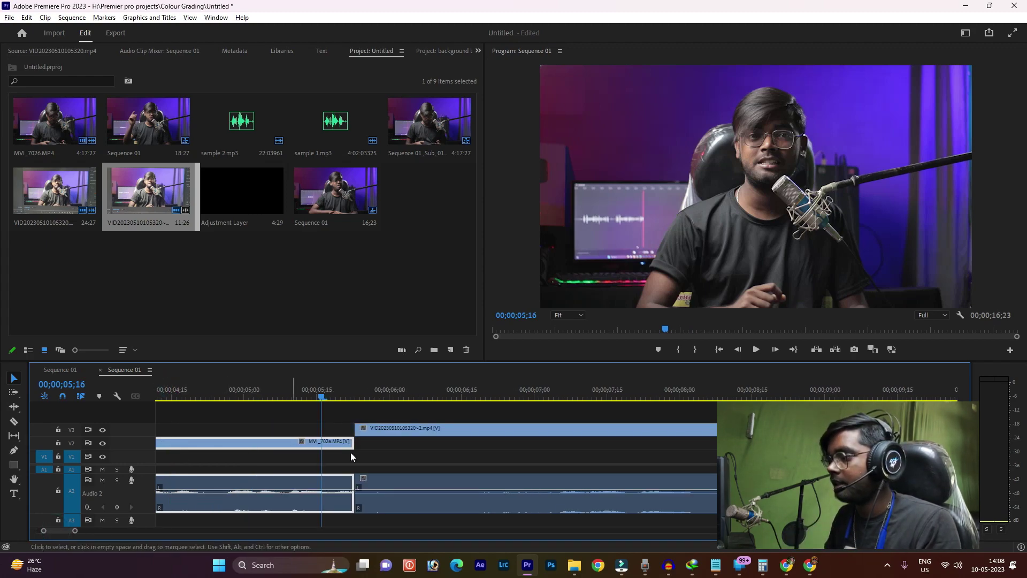
scroll(361, 449, "up", 3)
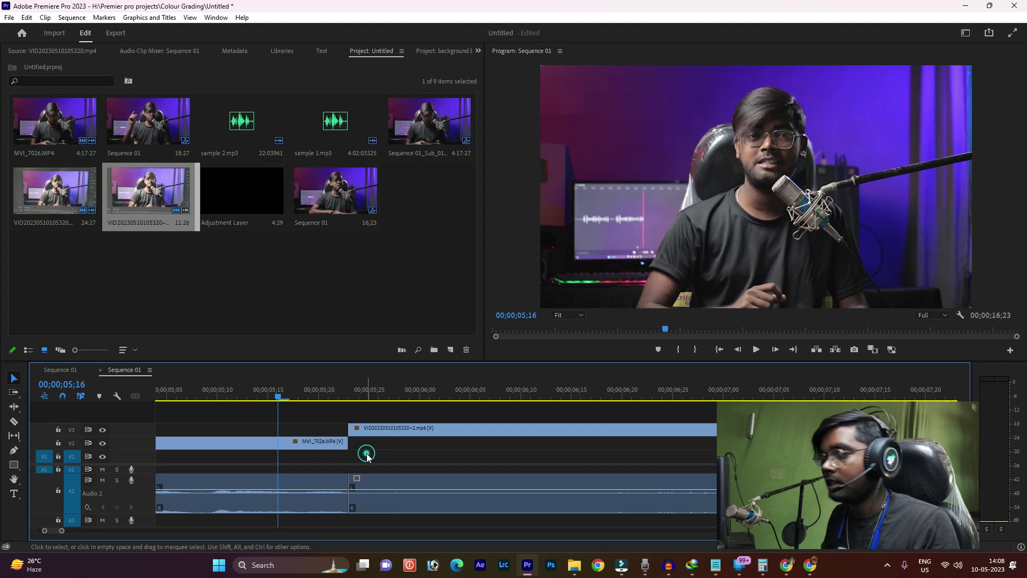
left_click(332, 395)
left_click(333, 395)
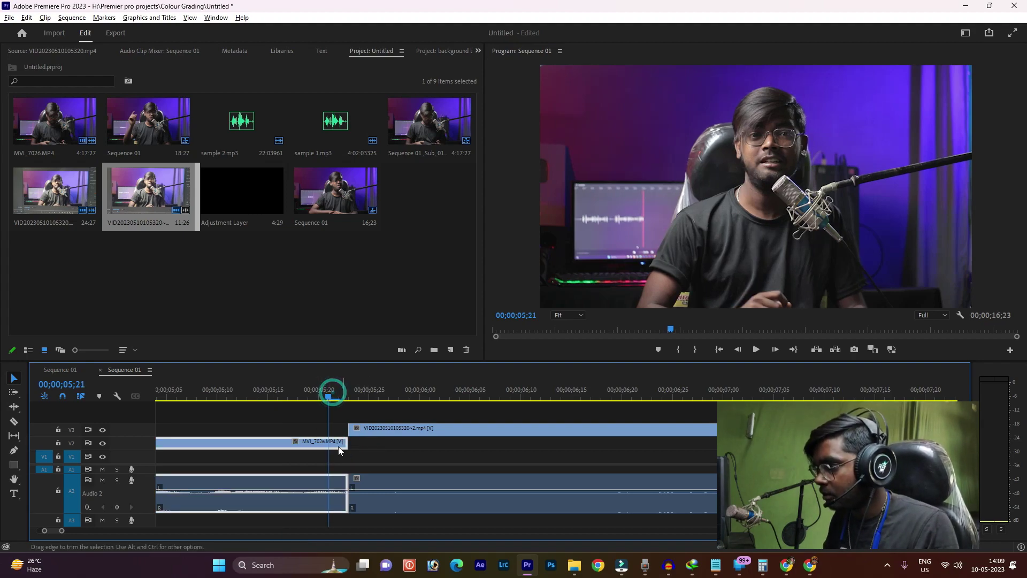
scroll(332, 453, "up", 2)
key("Down")
left_click(375, 435)
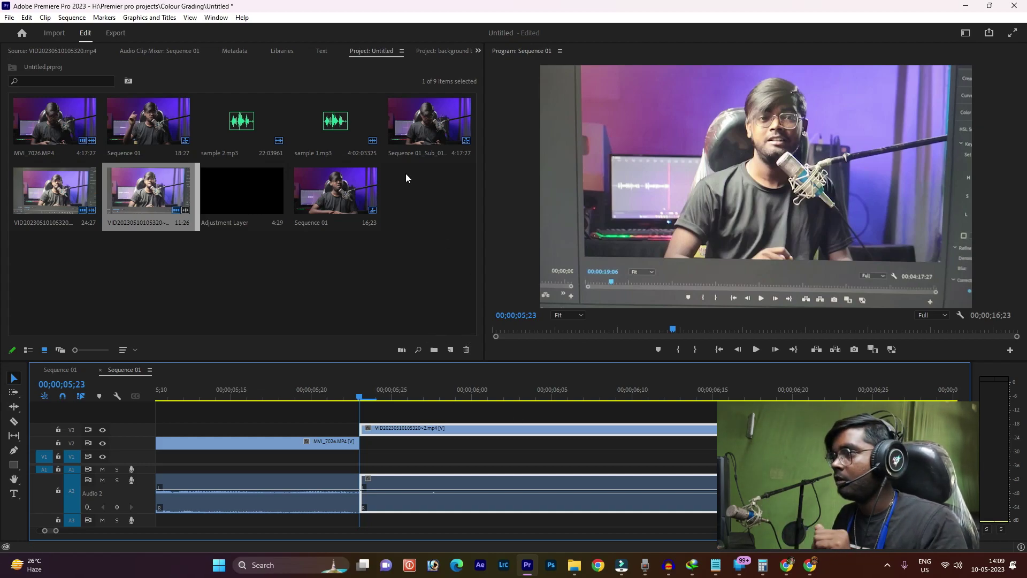
scroll(402, 53, "down", 7)
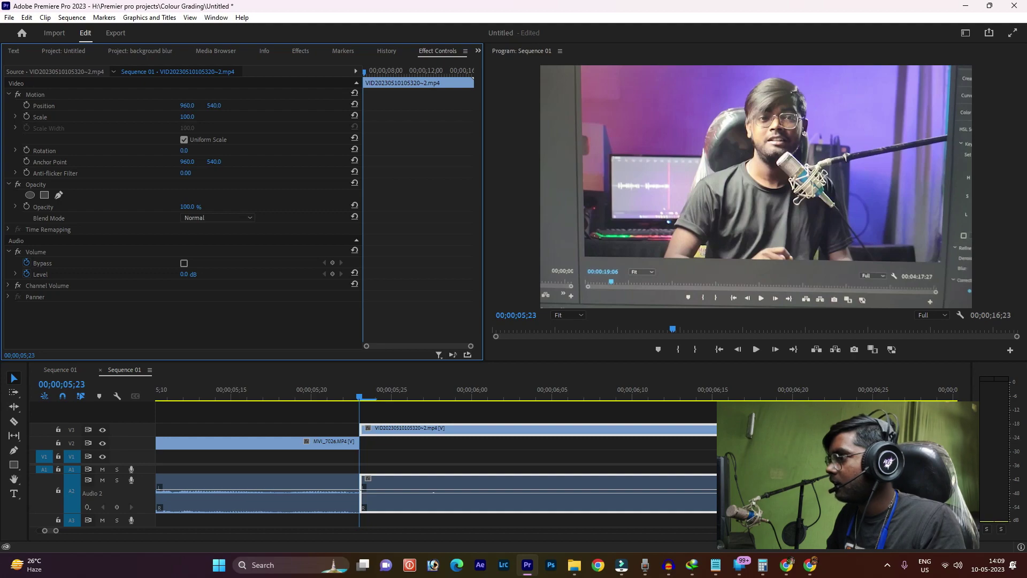
left_click_drag(187, 117, 590, 255)
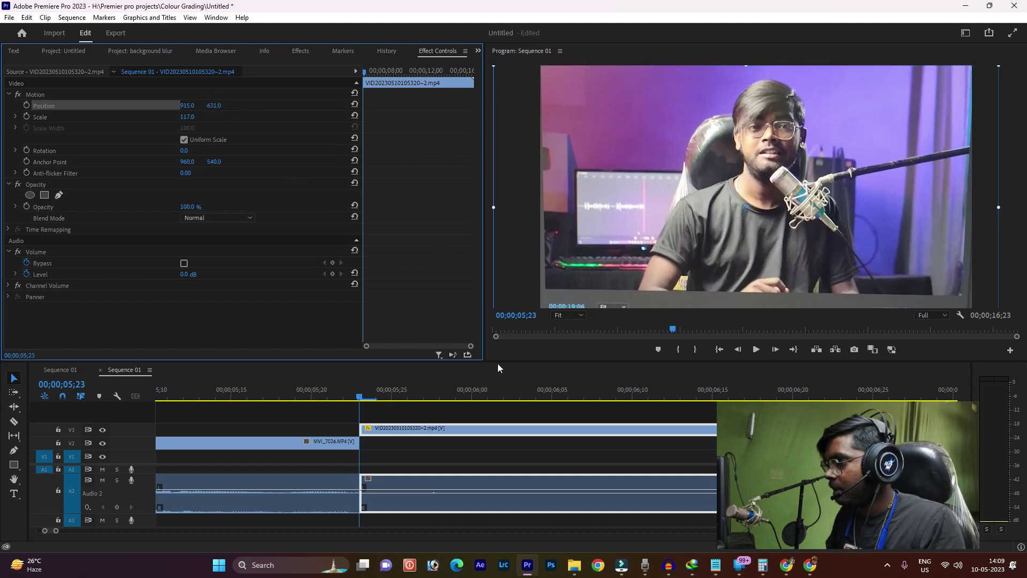
Step: Play the sequence across the join between MVI_7026.MP4 and the V3 clip to check the framing match
left_click_drag(268, 389, 211, 386)
key("space")
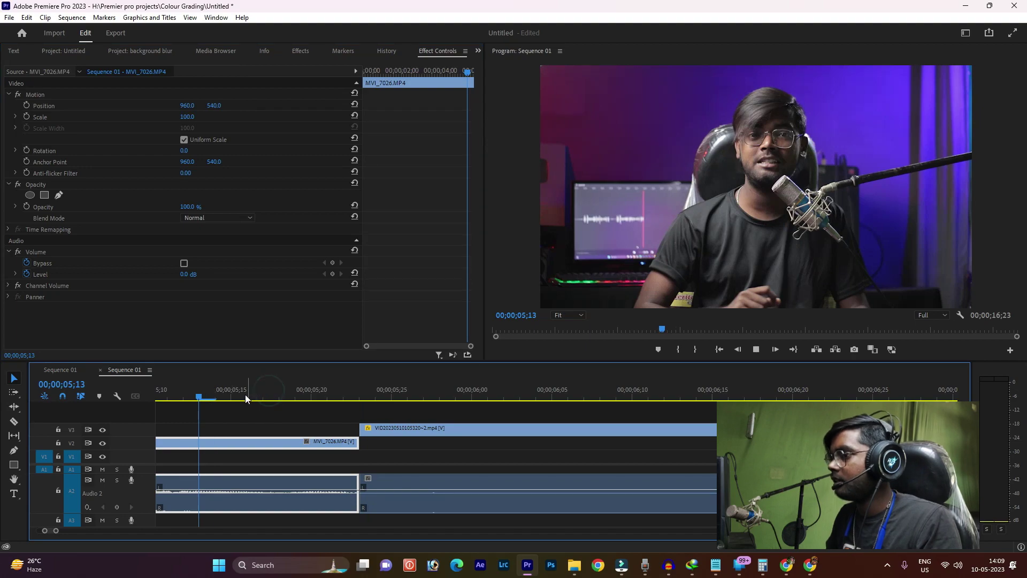
left_click(166, 389)
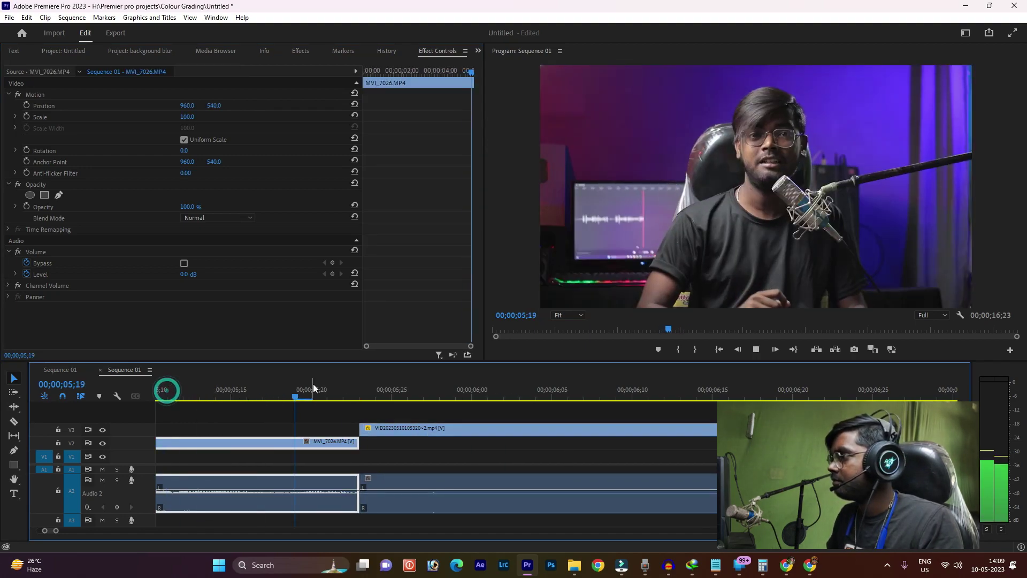
key("space")
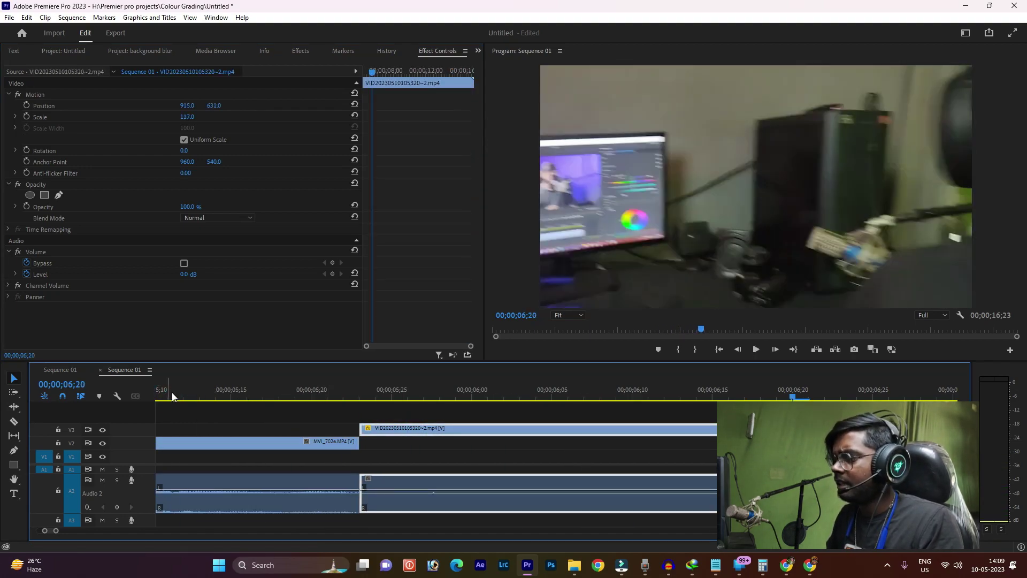
left_click(167, 396)
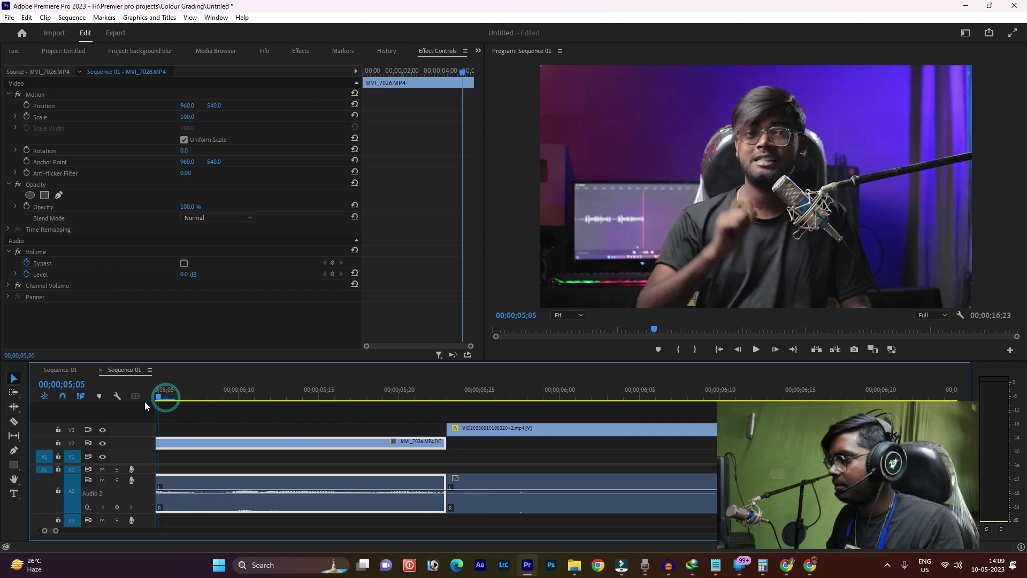
left_click(304, 419)
key("space")
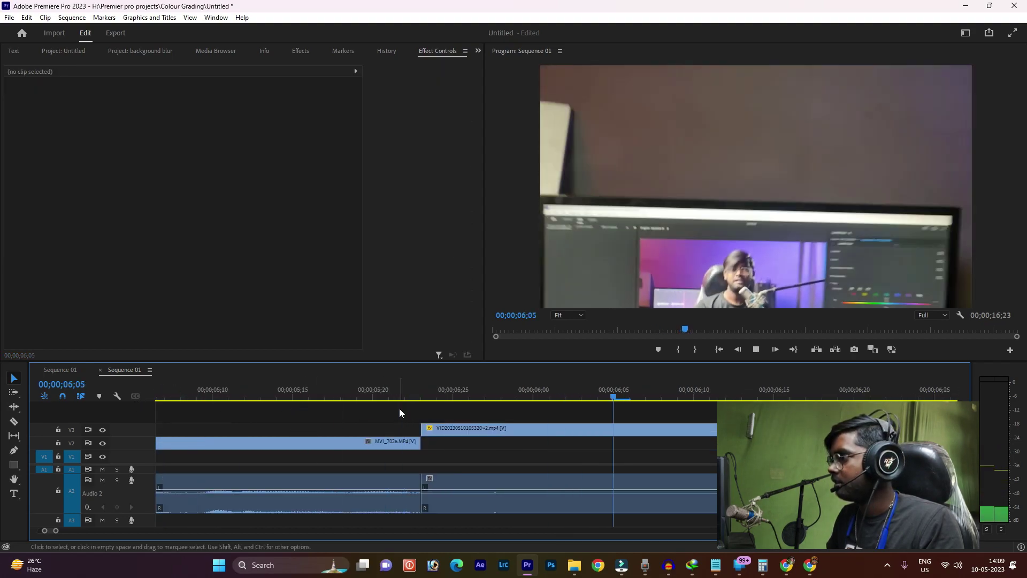
Step: Turn on Position and Scale keyframing for the V3 clip at 00;00;06;01 and reset them to 960, 540 and 100
left_click_drag(210, 398, 294, 417)
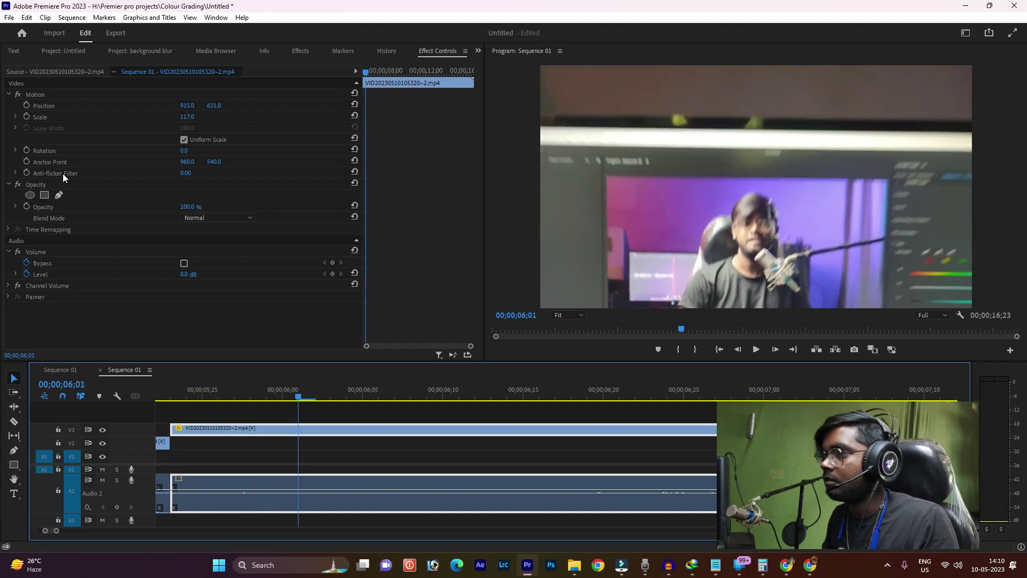
left_click(26, 106)
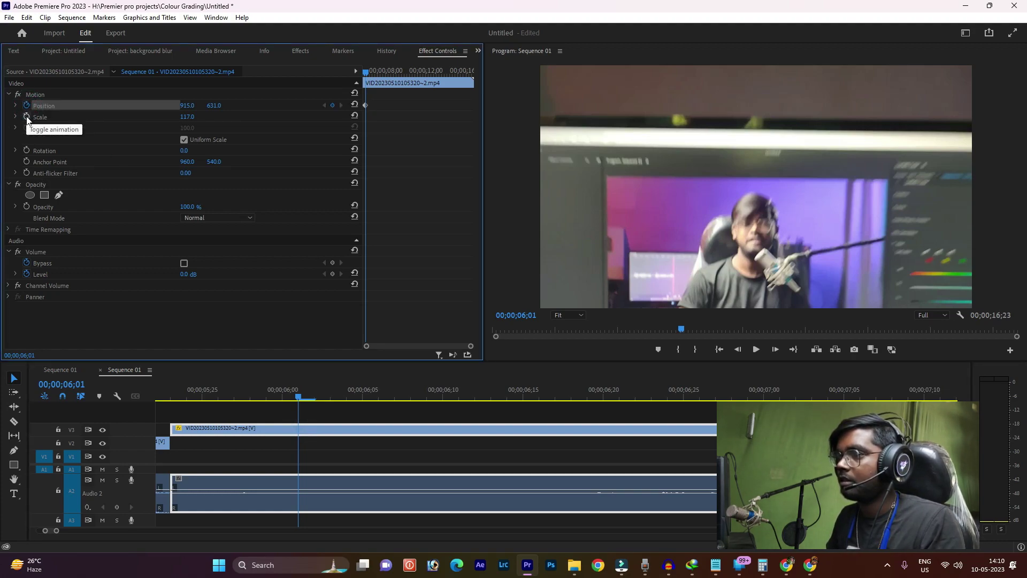
left_click(27, 117)
left_click(355, 105)
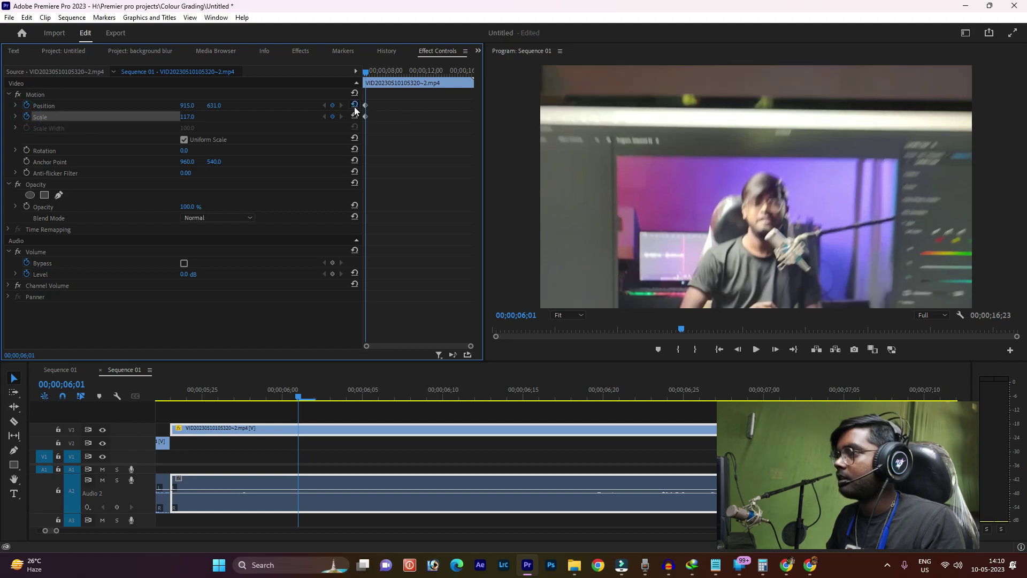
left_click(355, 116)
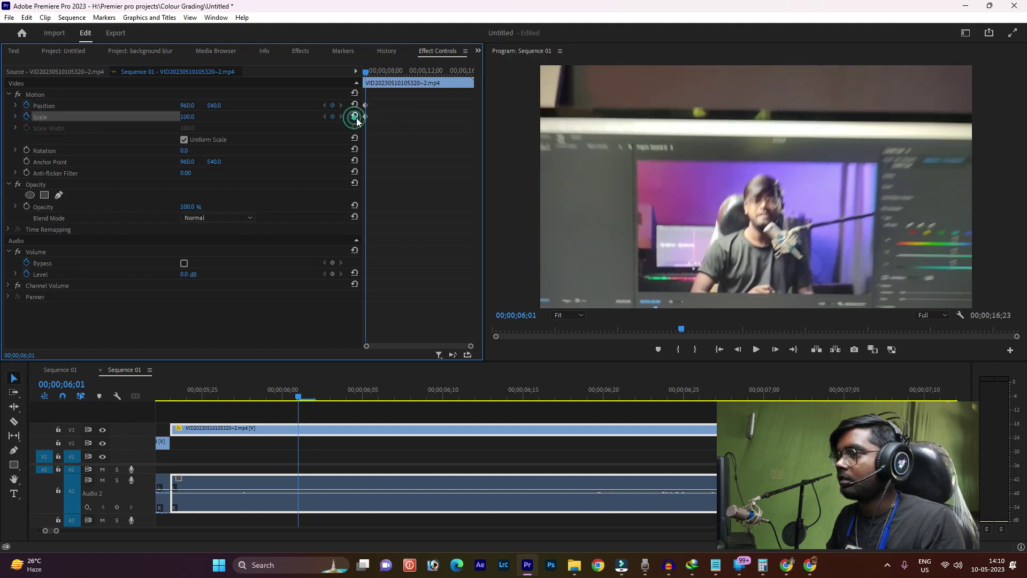
Step: Play the V3 clip from its start to review the motion after the join
left_click(162, 407)
key("space")
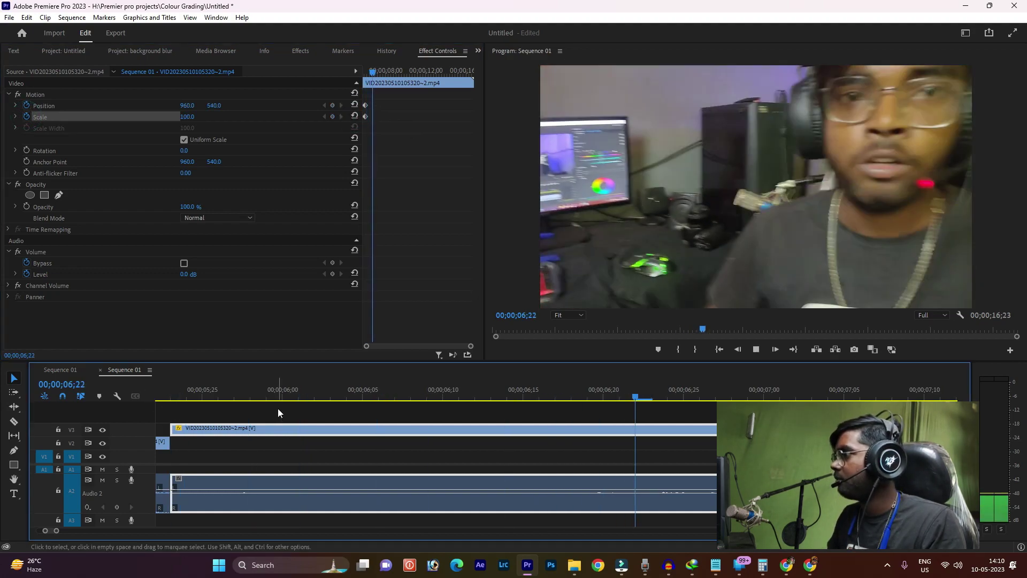
key("space")
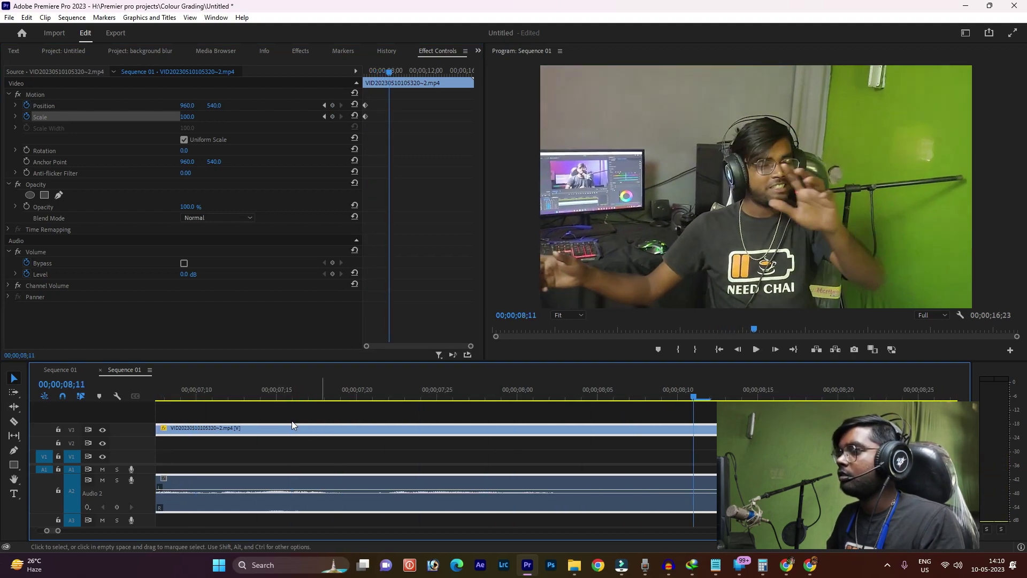
Step: Add a frame hold to MVI_7026.MP4 at 00;00;05;22, one frame before the V3 clip starts
scroll(236, 430, "down", 3)
left_click_drag(67, 532, 59, 532)
left_click(584, 390)
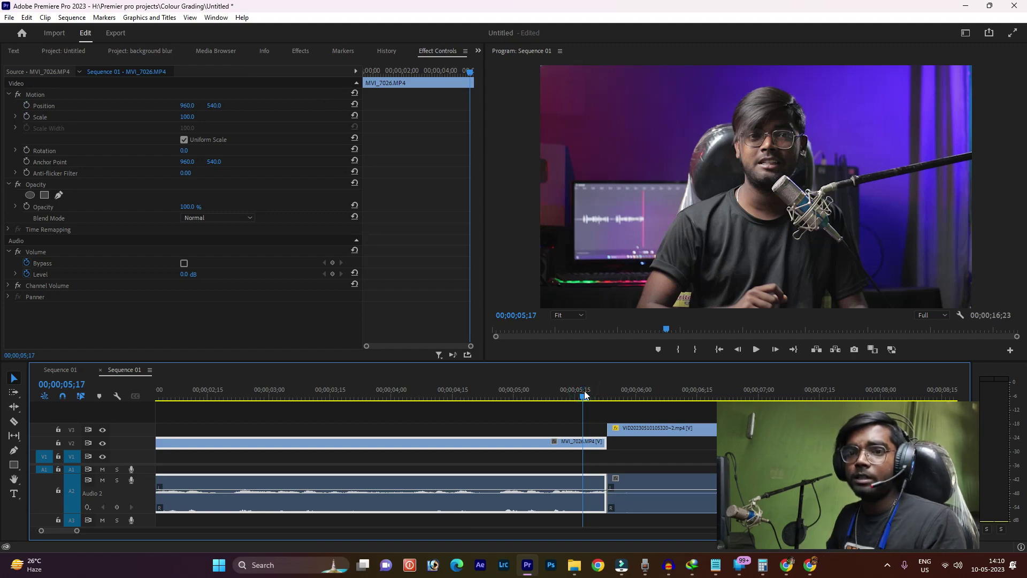
scroll(416, 476, "down", 2)
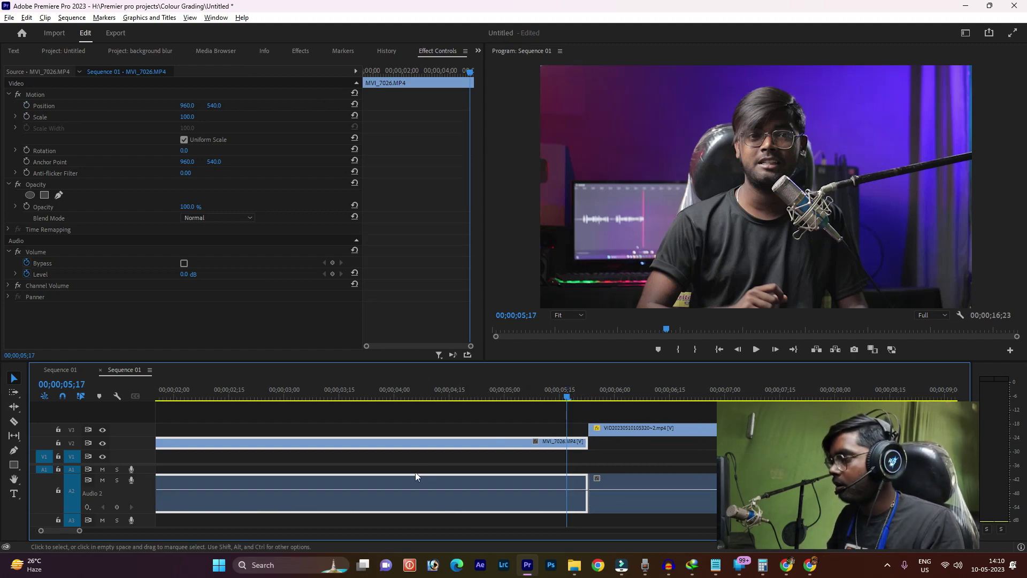
scroll(582, 471, "up", 1)
scroll(529, 463, "up", 5)
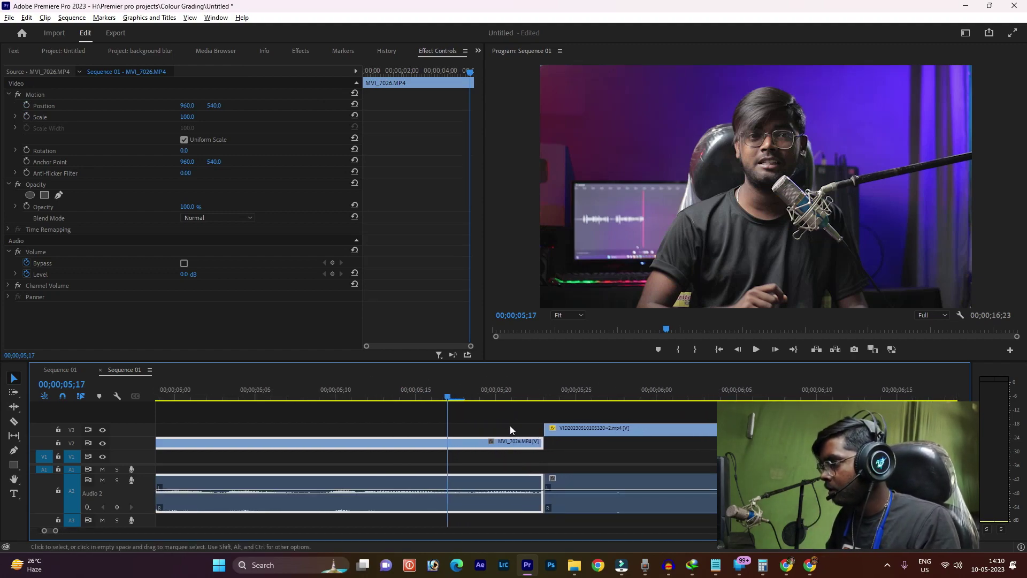
left_click(545, 390)
left_click(528, 443)
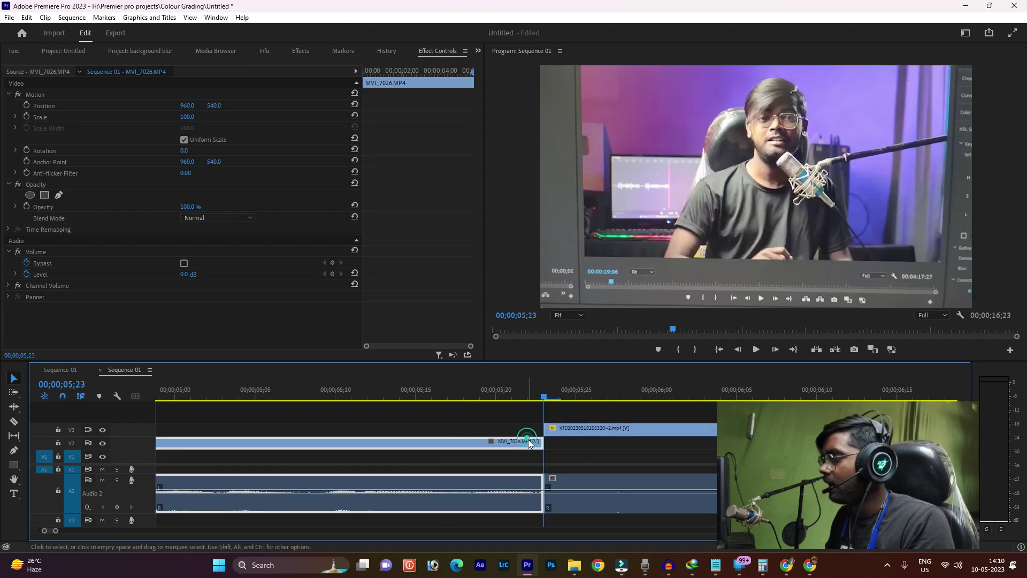
key("Left")
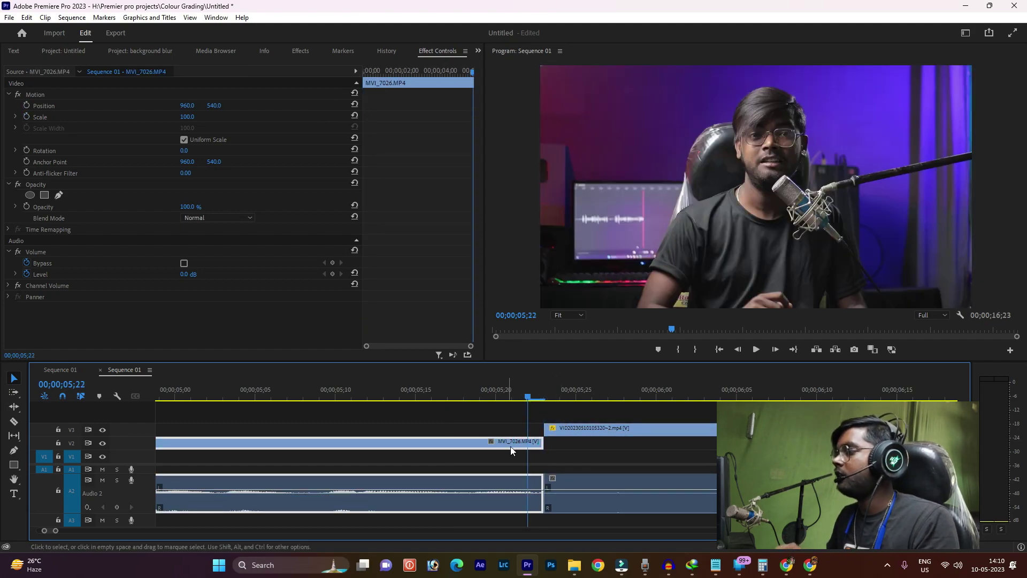
right_click(512, 448)
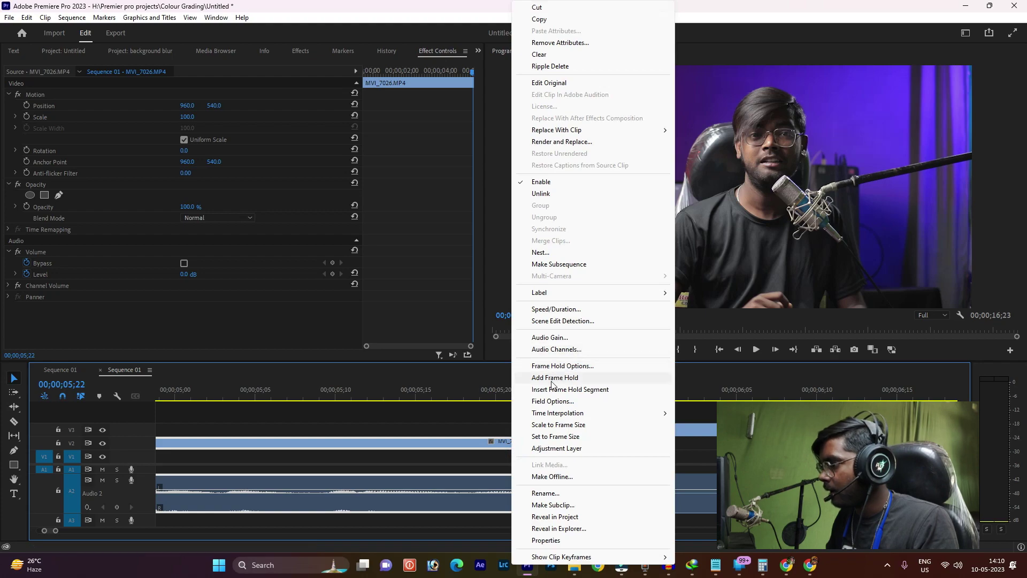
left_click(556, 380)
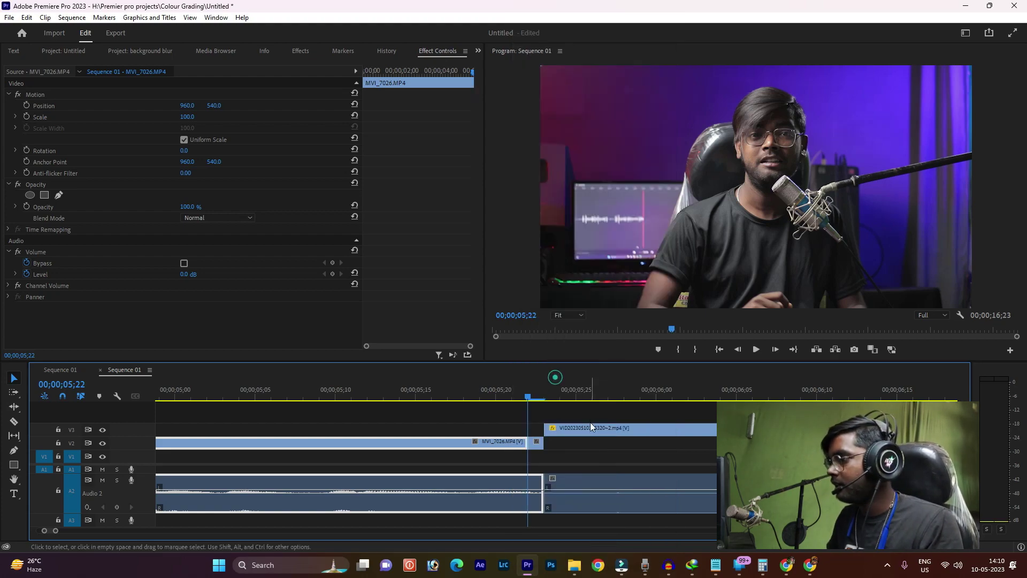
Step: Extend the held frame on V2 to 00;00;06;00 and hide track V3 to preview it
left_click(536, 443)
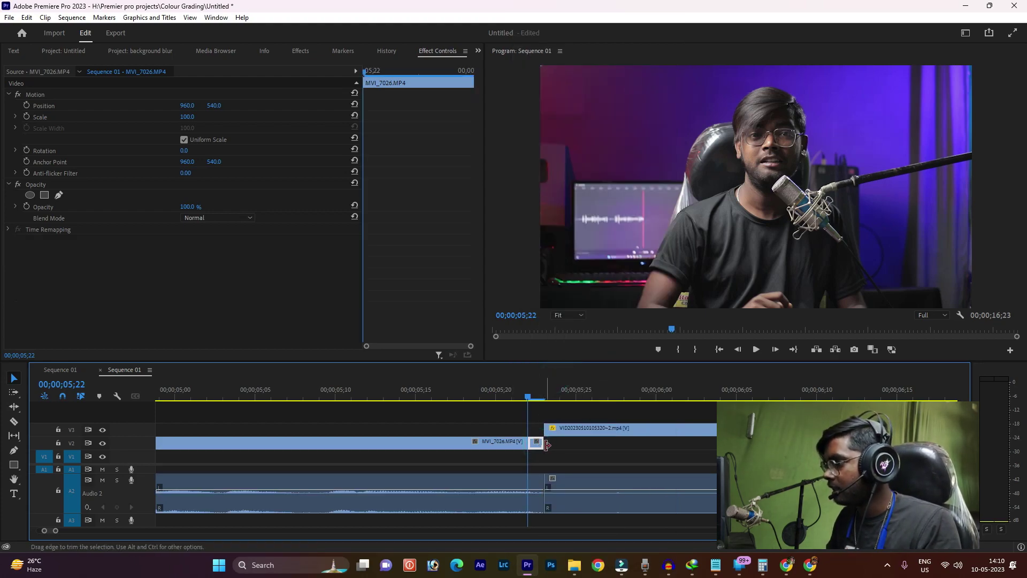
left_click_drag(540, 445, 655, 444)
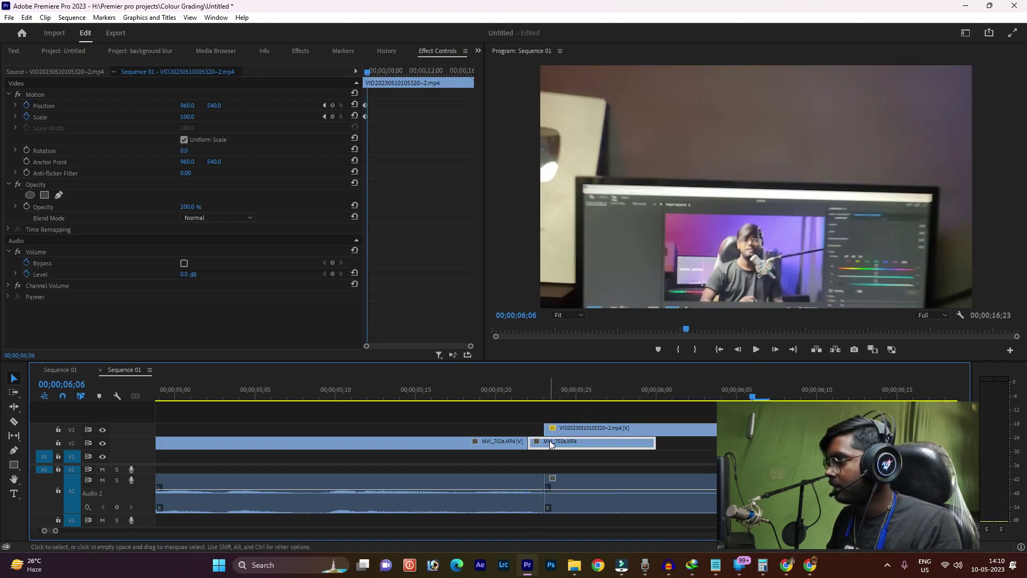
left_click(543, 444)
left_click(102, 430)
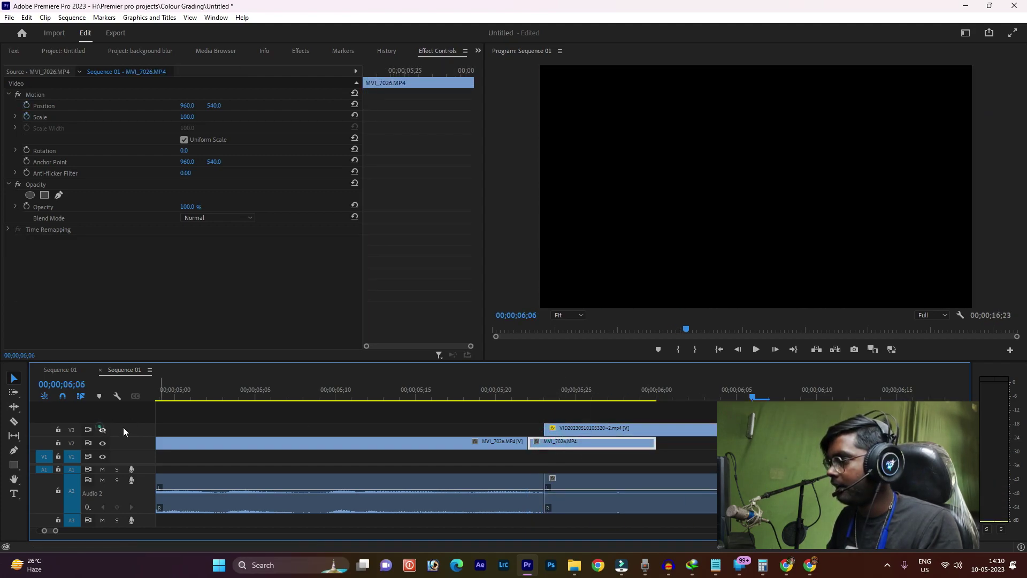
left_click(511, 381)
key("space")
Step: Extend the held frame further under the V3 clip, play it, and trim its end to about 00;00;06;07
key("space")
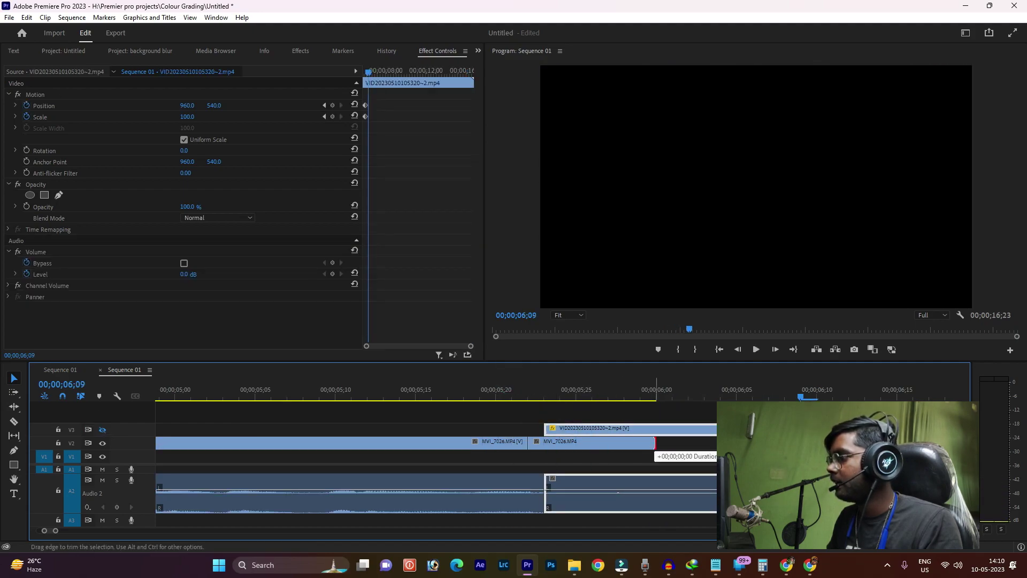
left_click_drag(656, 443, 912, 444)
left_click(488, 391)
key("space")
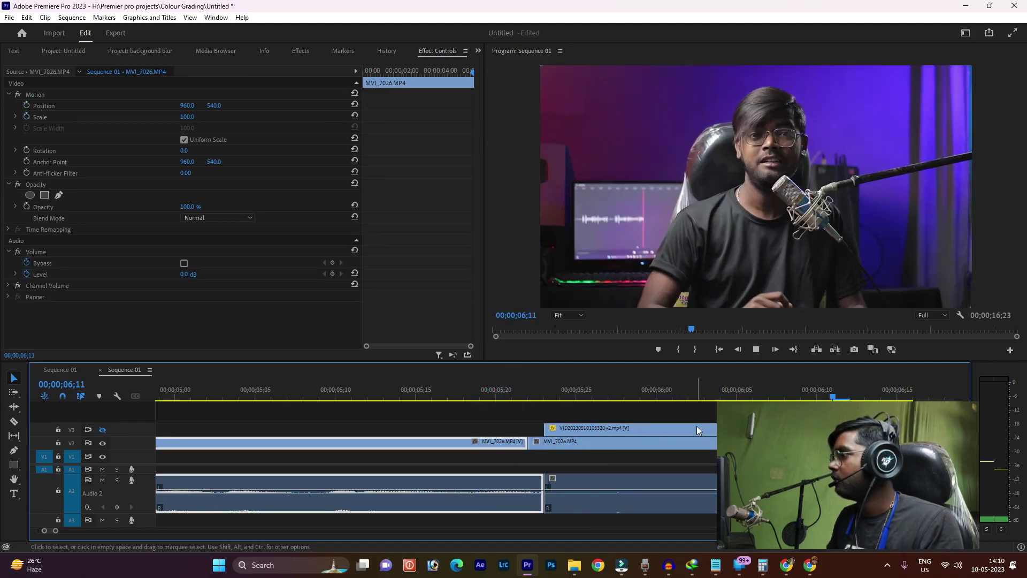
key("space")
scroll(264, 451, "down", 3)
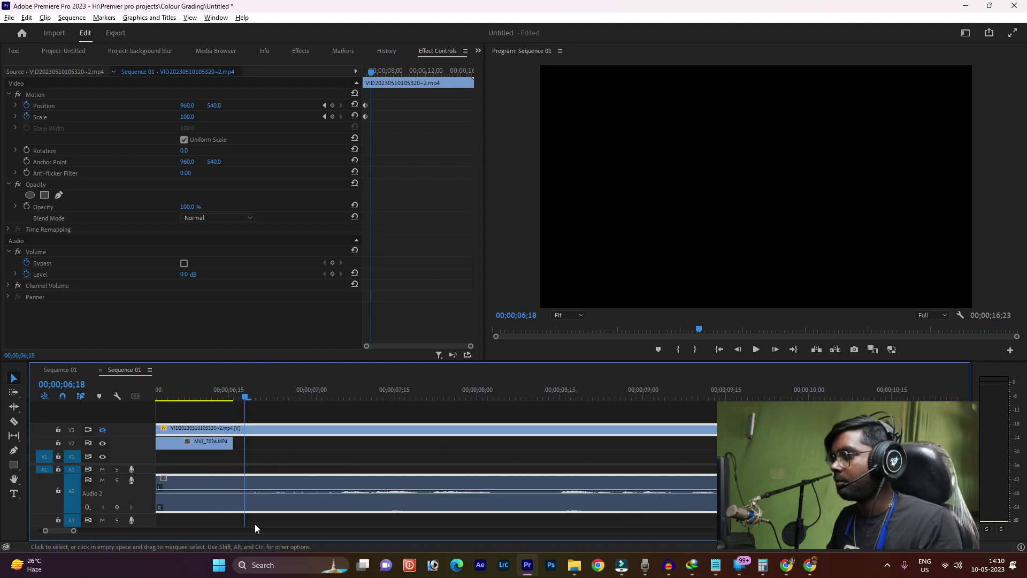
left_click_drag(64, 531, 61, 530)
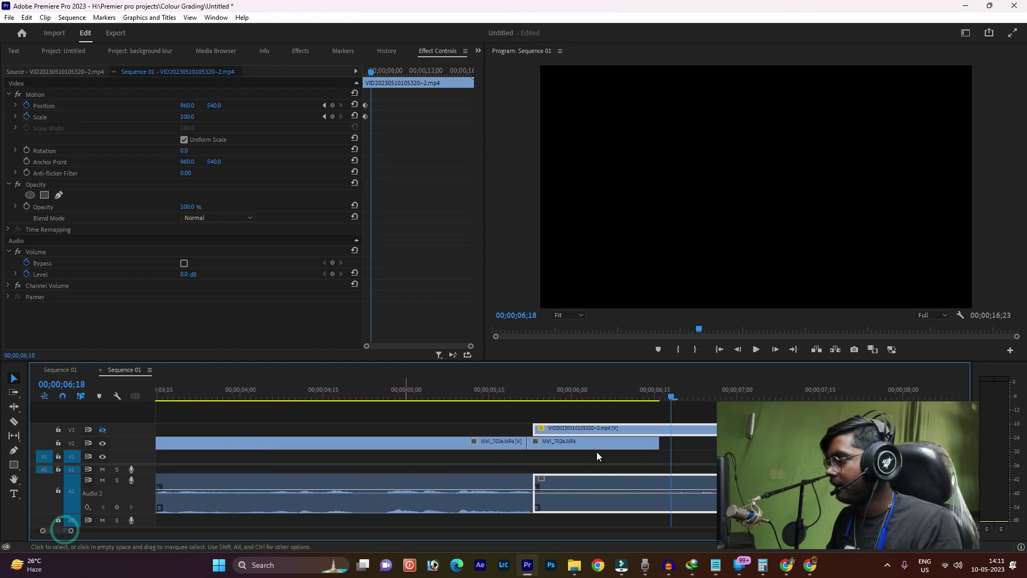
left_click(516, 393)
left_click_drag(662, 443, 610, 449)
Step: Show track V3 again and, at the V3 clip's start (00;00;05;23), set its Position to 954, 656 and Scale to 116
key("equal")
key("equal")
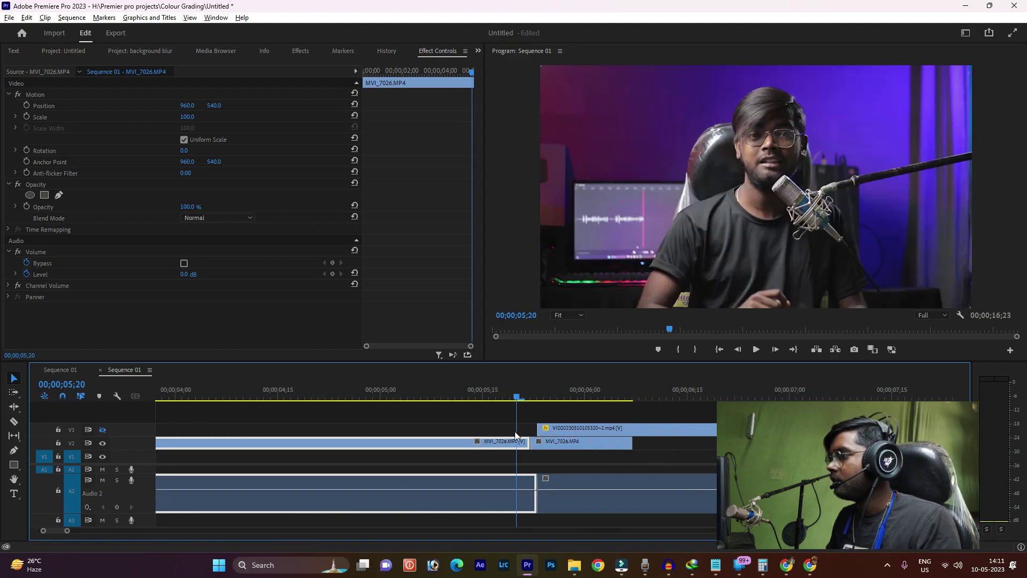
left_click(570, 431)
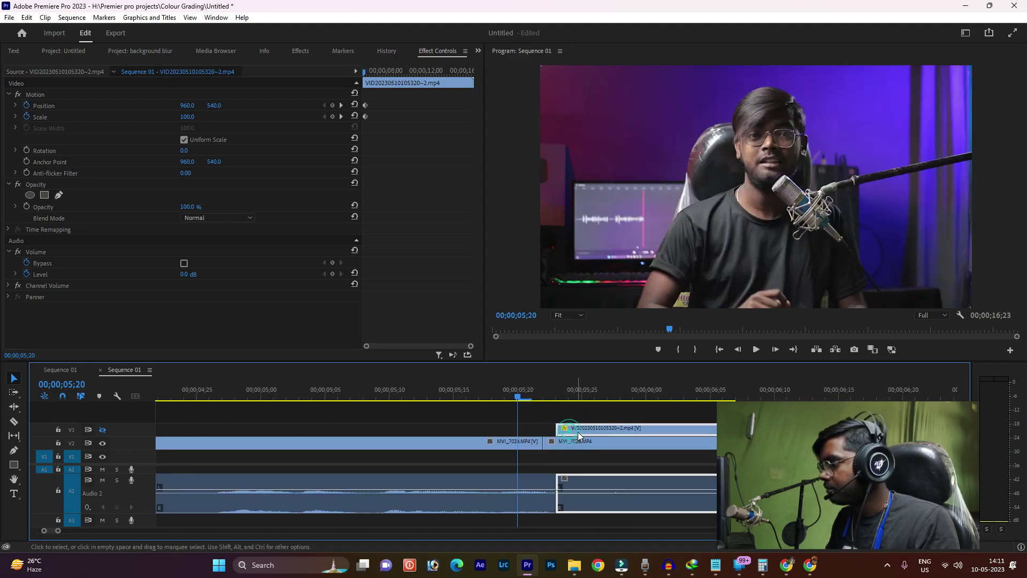
left_click(558, 388)
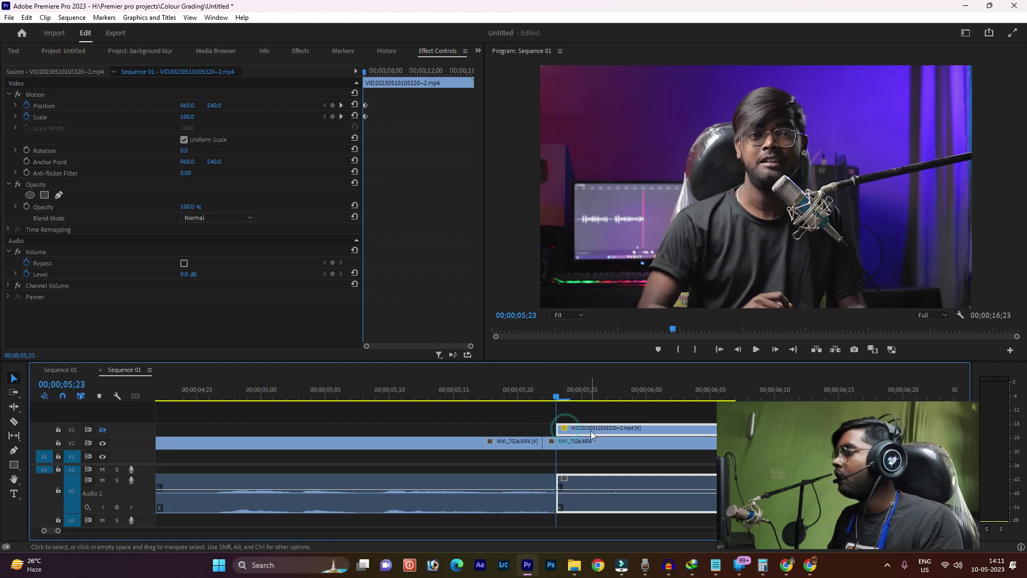
left_click(103, 430)
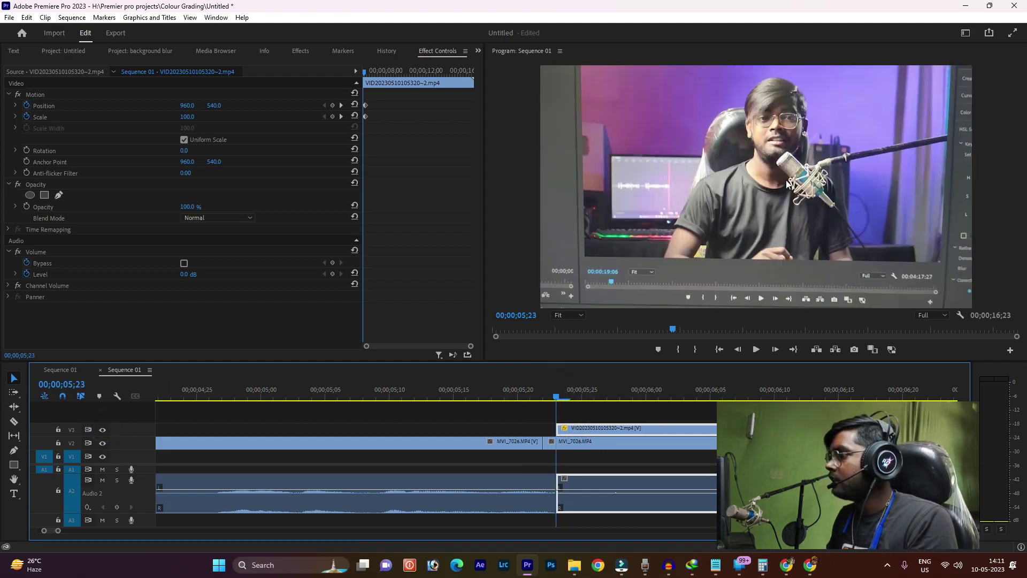
key("Right")
key("Left")
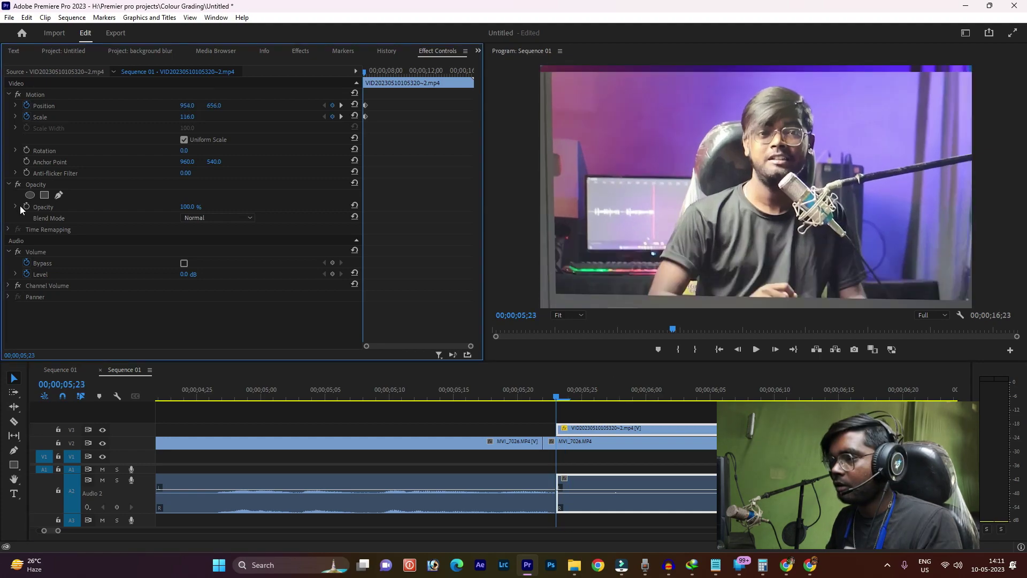
Step: Turn on Opacity keyframing at the start of the V3 clip and lower the opacity there to 34%
left_click(26, 207)
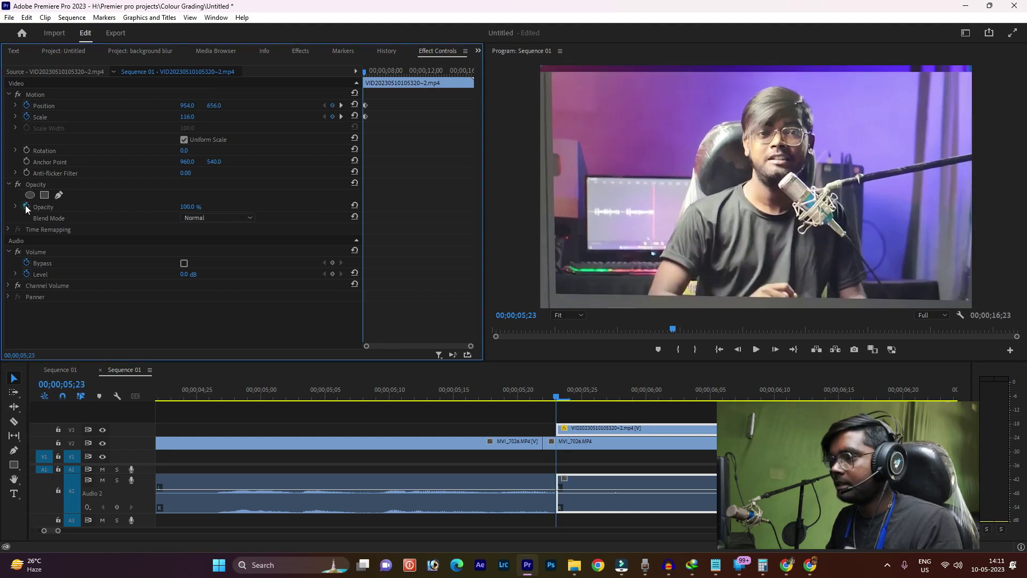
left_click(25, 205)
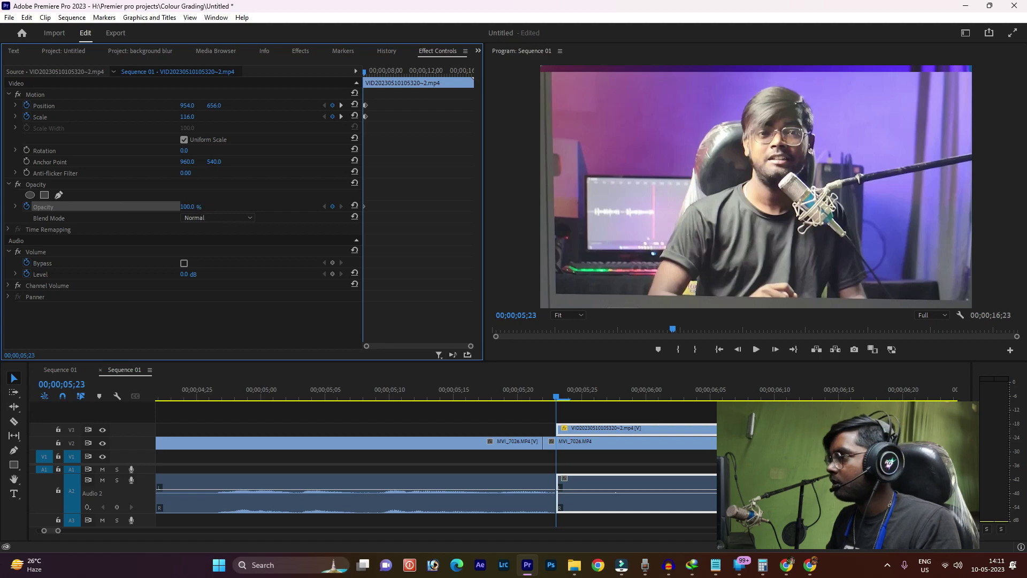
left_click_drag(187, 206, 152, 207)
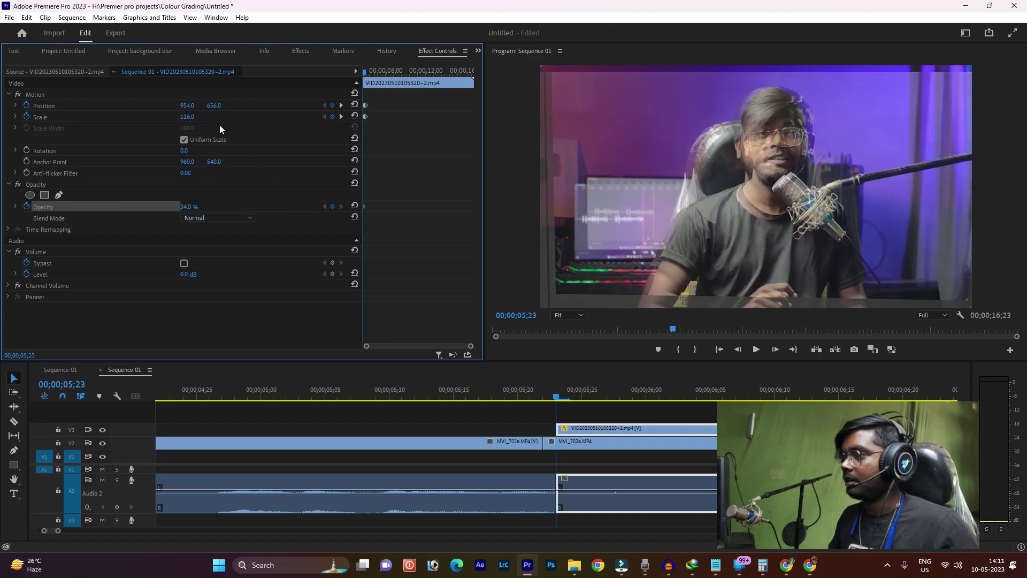
Step: Align the V3 clip's start with the held frame at Position 918, 664, and fade its opacity up to 100% by 00;00;06;07
left_click_drag(191, 117, 173, 106)
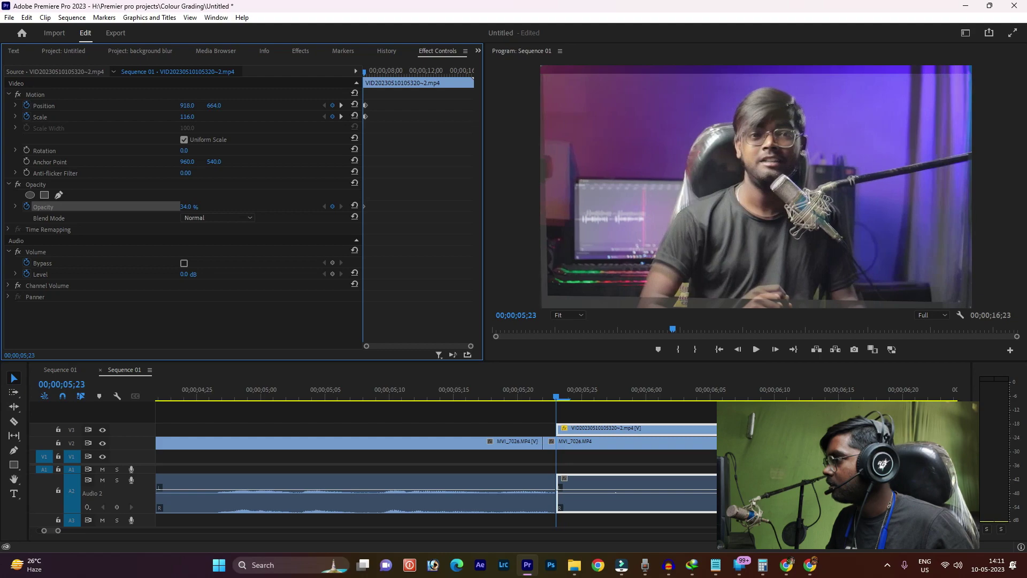
left_click(190, 105)
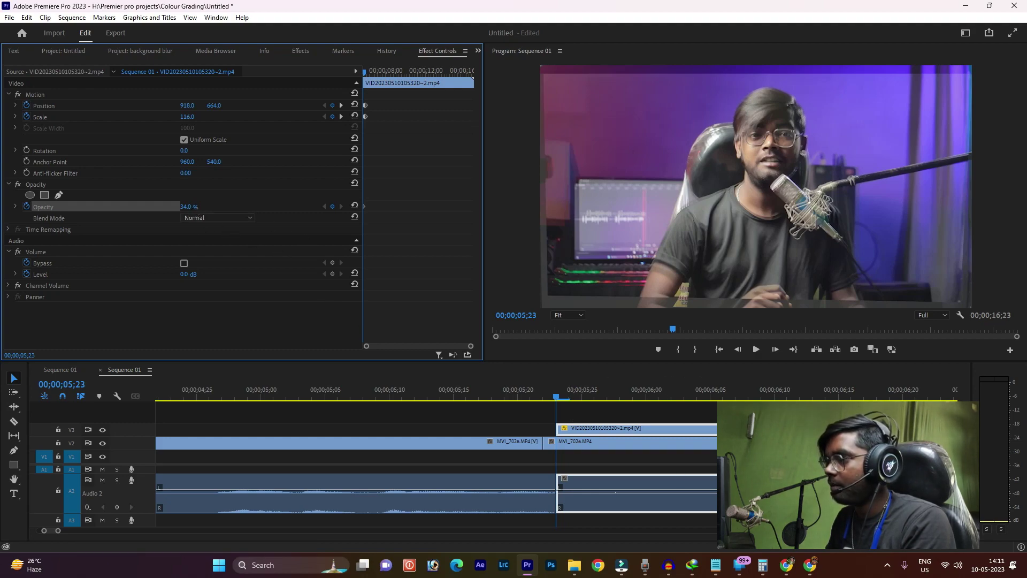
left_click_drag(188, 206, 170, 207)
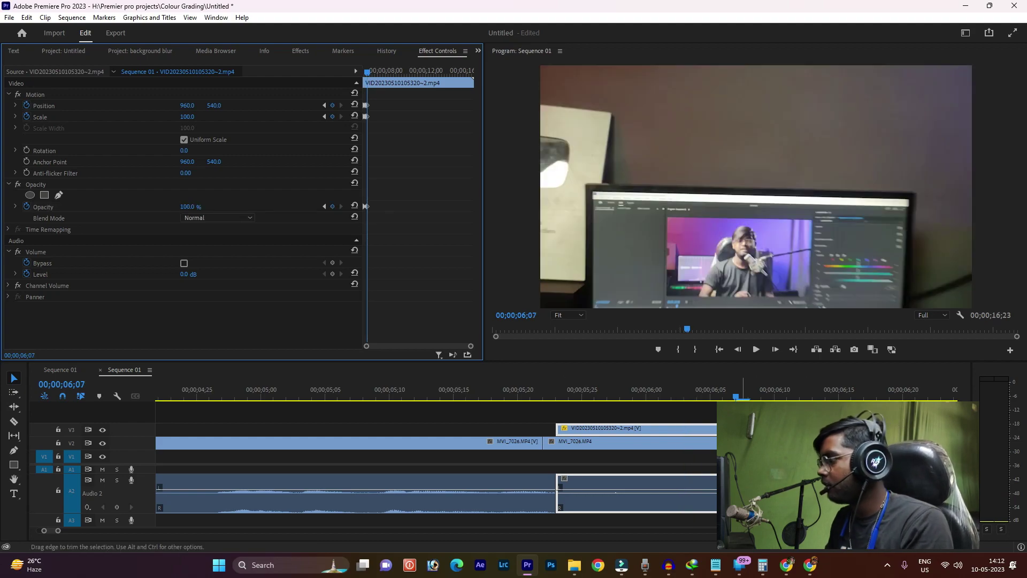
Step: Shorten the held frame on V2 to end at about 00;00;05;28 and step through the join frame by frame
left_click_drag(733, 444, 620, 450)
left_click(435, 387)
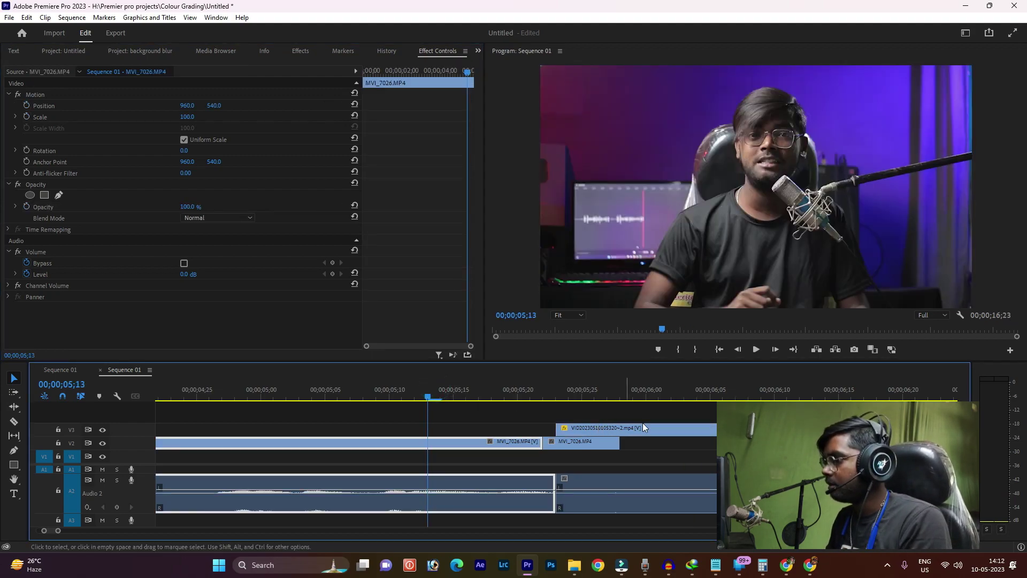
key("Right")
key("Right")
key("Right")
key("Right")
key("Right")
key("Right")
key("Right")
key("Right")
key("Right")
key("Right")
key("Right")
key("Right")
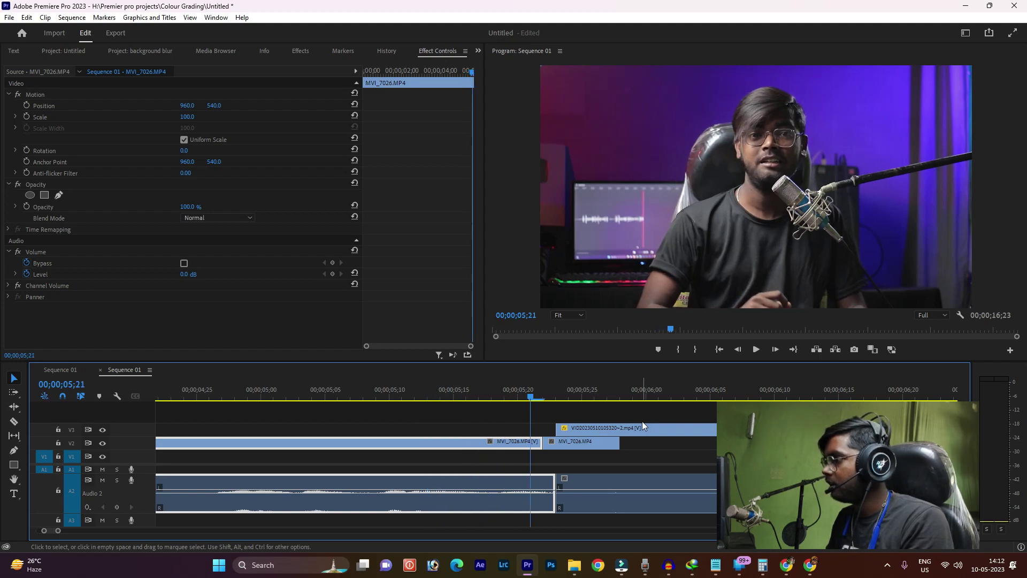
left_click(643, 427)
key("Right")
key("Right")
key("Right")
key("Right")
key("Right")
key("Right")
key("Right")
key("Right")
key("Right")
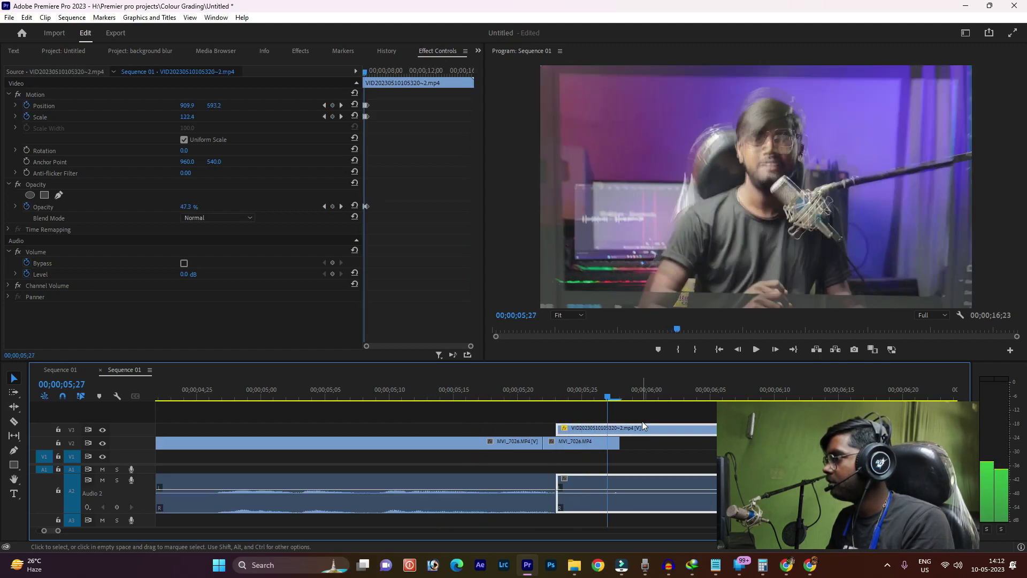
key("Right")
key("Right")
key("Right")
key("Right")
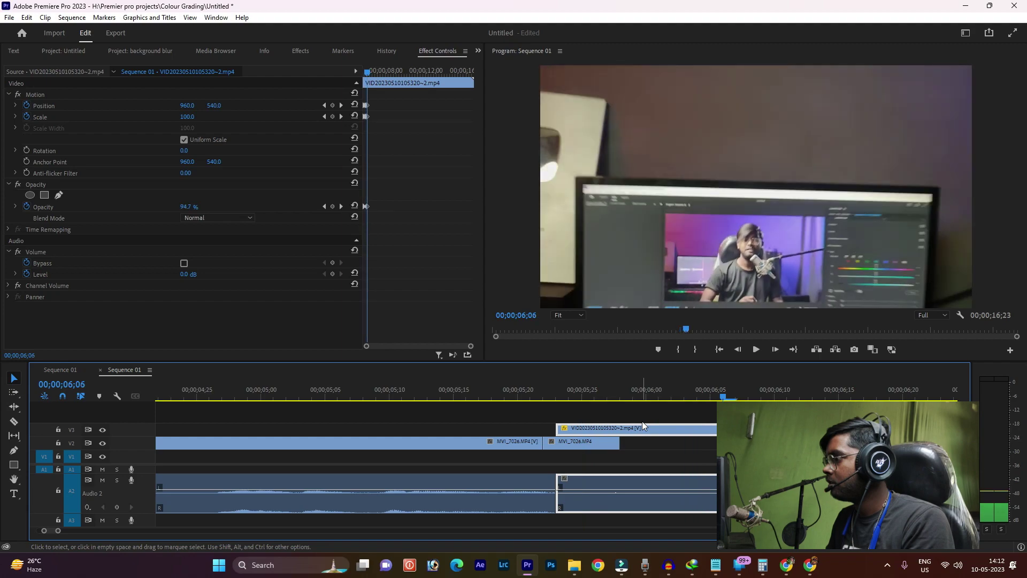
Step: Set the held frame's end on V2 to about 00;00;06;01 and check the start of the fade frame by frame
left_click_drag(620, 443, 653, 443)
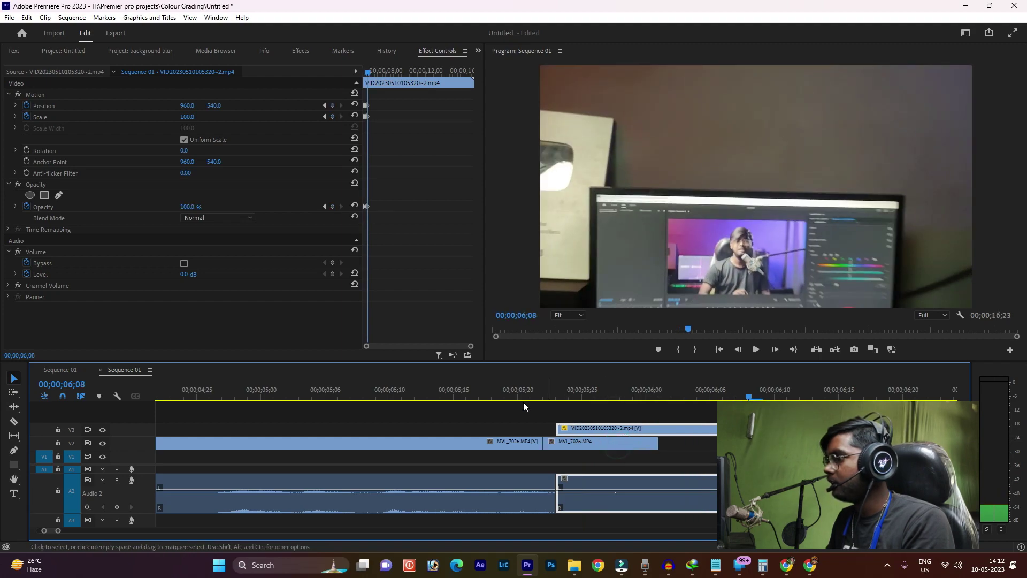
left_click(519, 394)
key("Right")
key("Right")
key("Right")
key("Right")
key("Right")
key("Right")
key("Right")
key("Right")
key("Right")
key("Right")
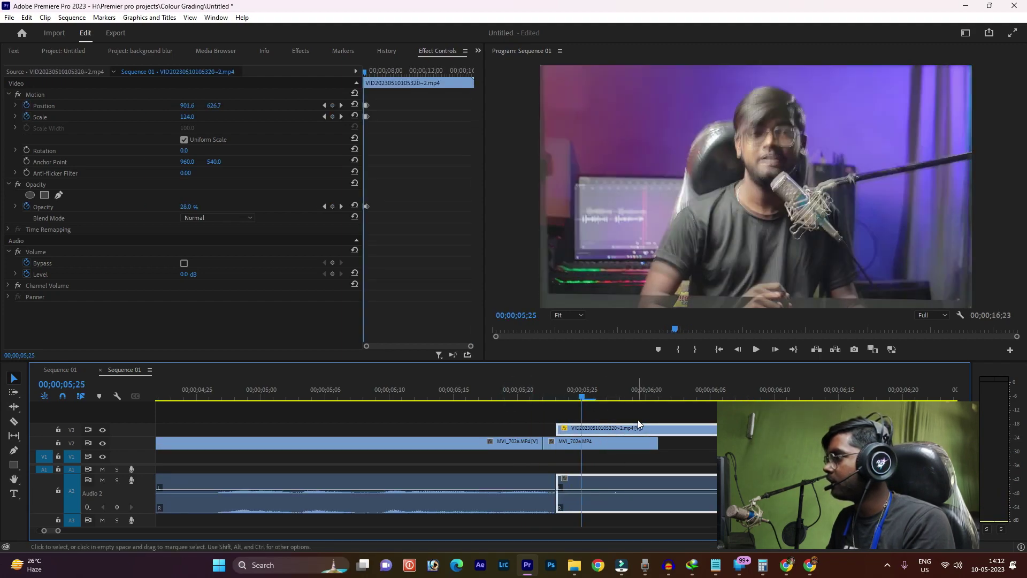
Step: Play the sequence from before the join and scrub across it to review the finished transition
left_click(222, 394)
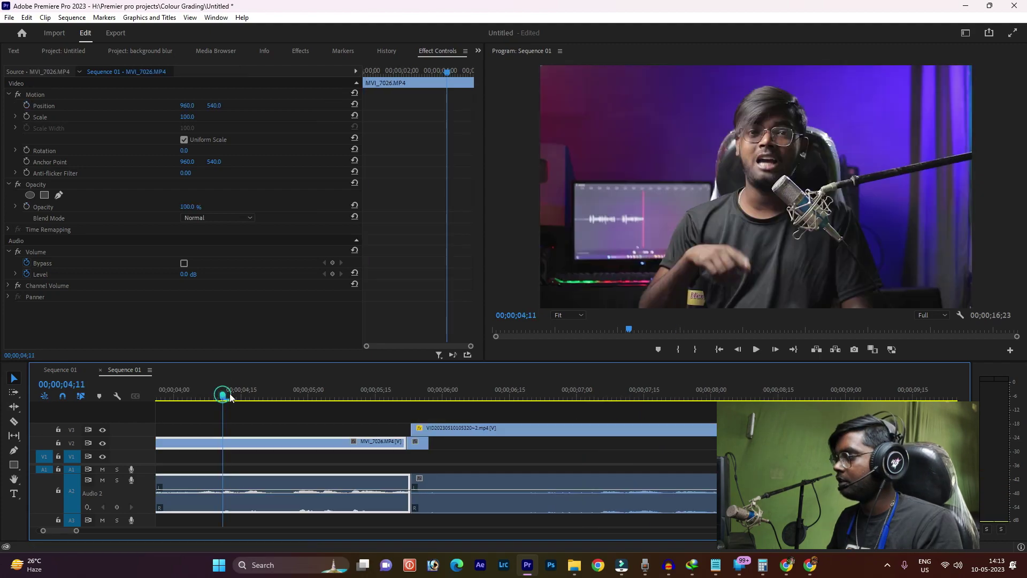
key("space")
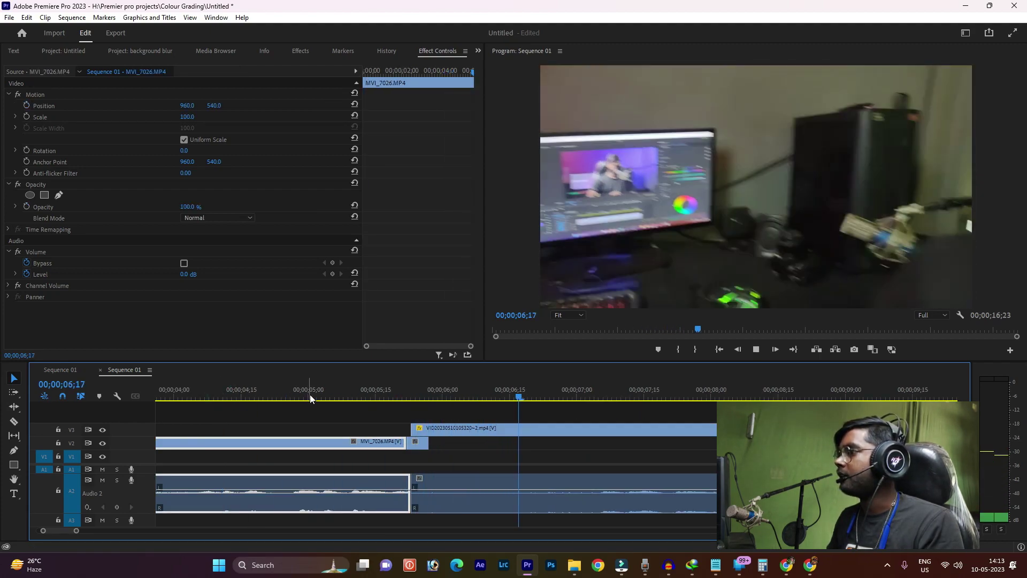
left_click(274, 396)
key("space")
left_click_drag(316, 399, 483, 400)
scroll(328, 428, "down", 2)
scroll(328, 429, "down", 1)
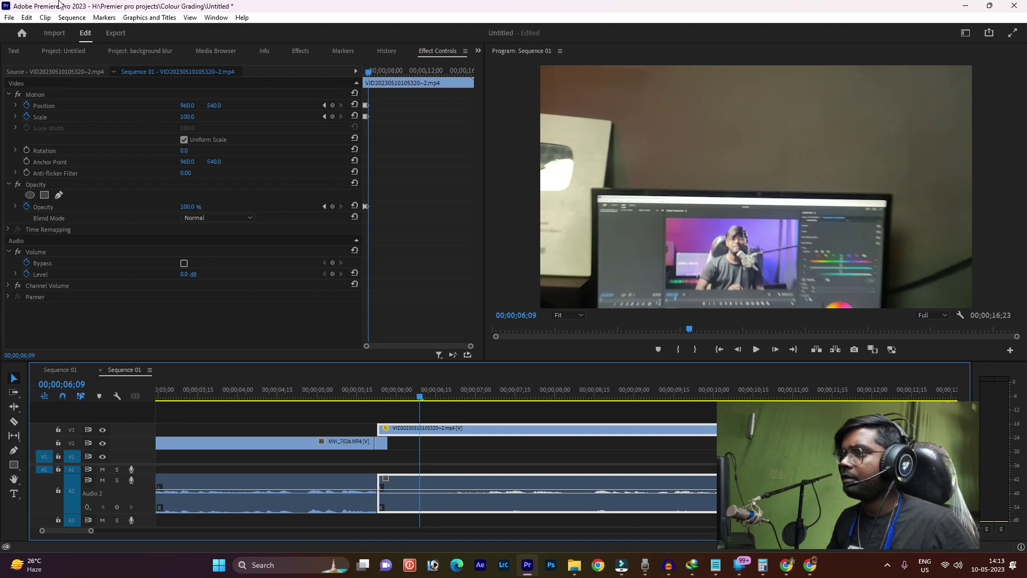
Step: Open the export settings for Sequence 01
left_click(112, 34)
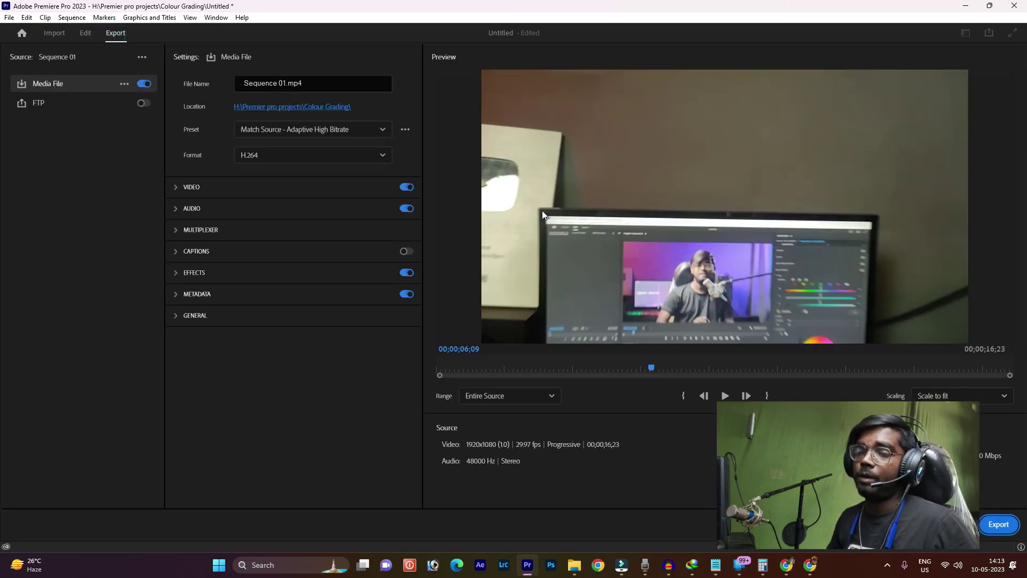